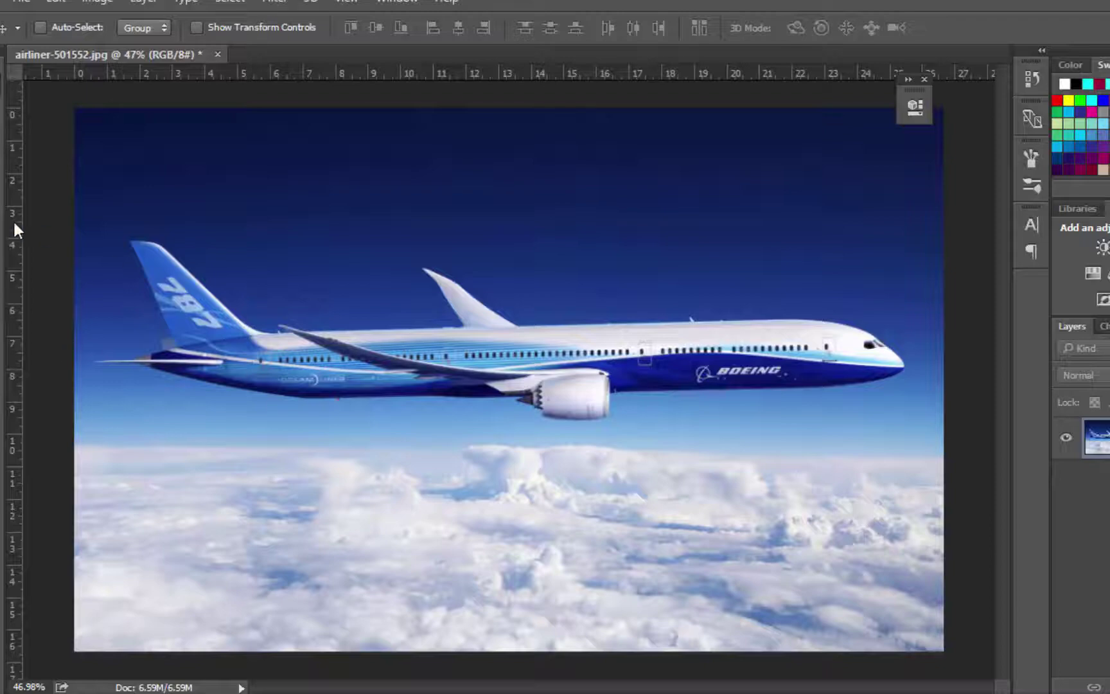
# - Mark the image centre with a vertical guide and duplicate the photo layer
pyautogui.moveTo(14, 230); pyautogui.dragTo(508, 257)
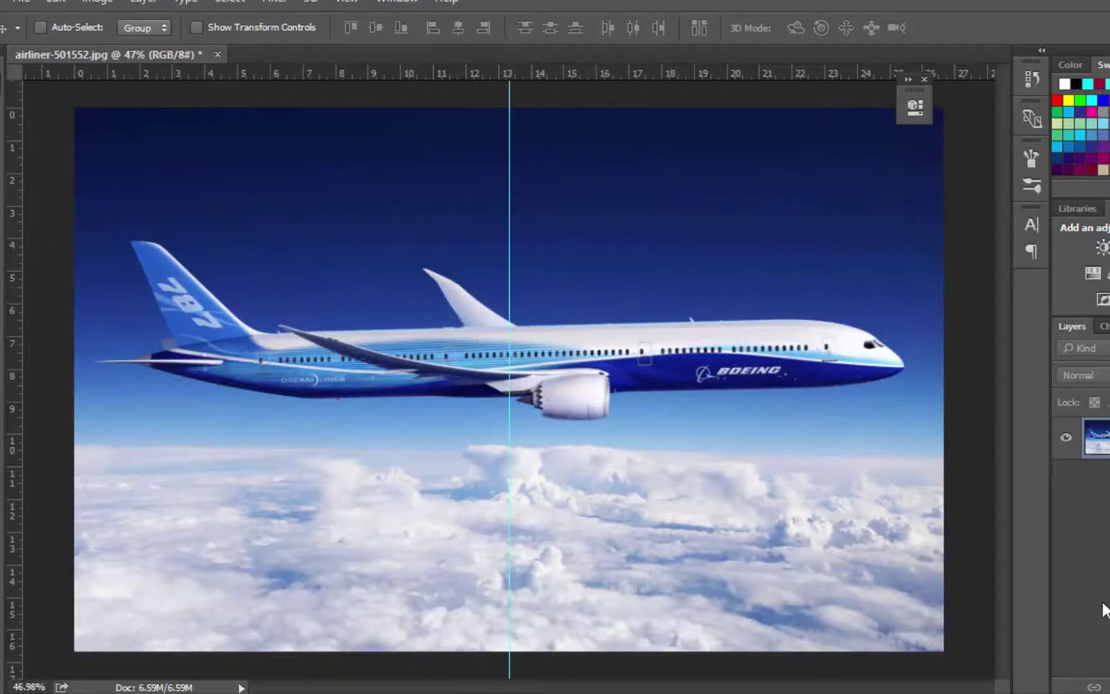
pyautogui.hotkey('ctrl', 'j')
pyautogui.scroll(5, 499, 498)
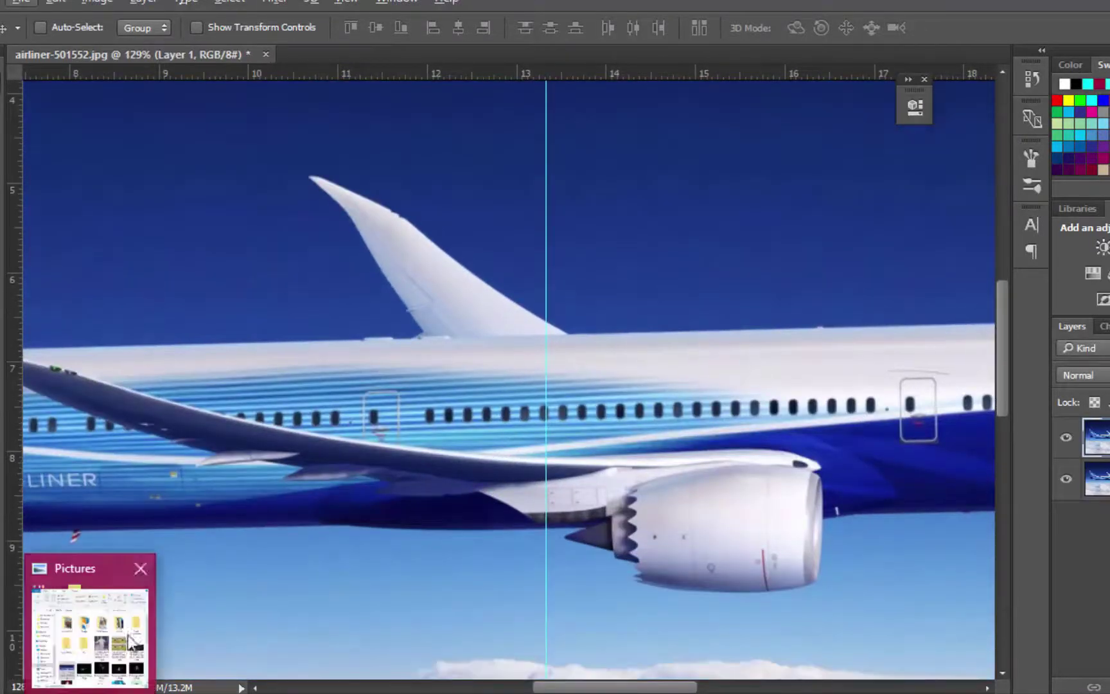
pyautogui.scroll(-1, 303, 523)
pyautogui.press('p')
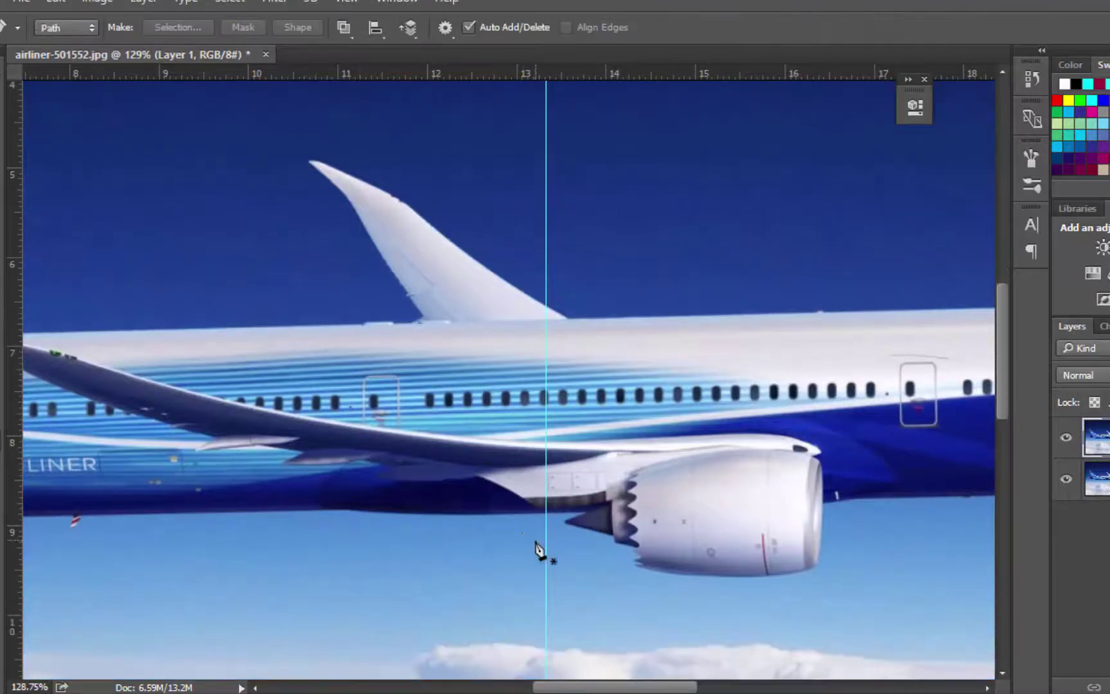
pyautogui.scroll(3, 538, 550)
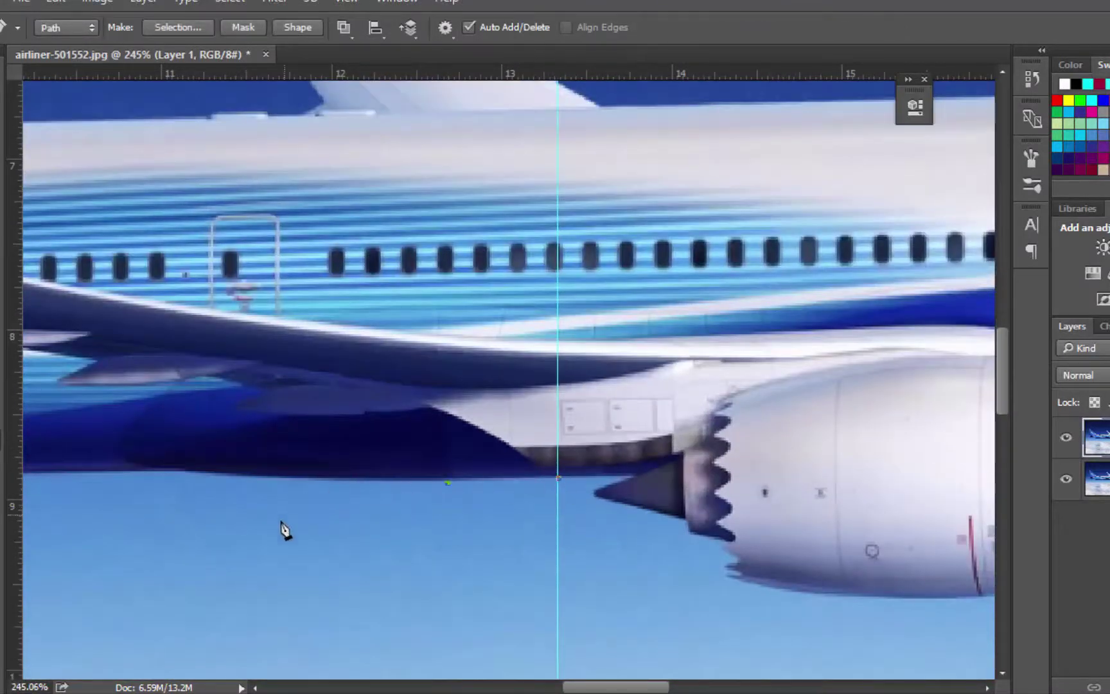
pyautogui.scroll(2, 283, 530)
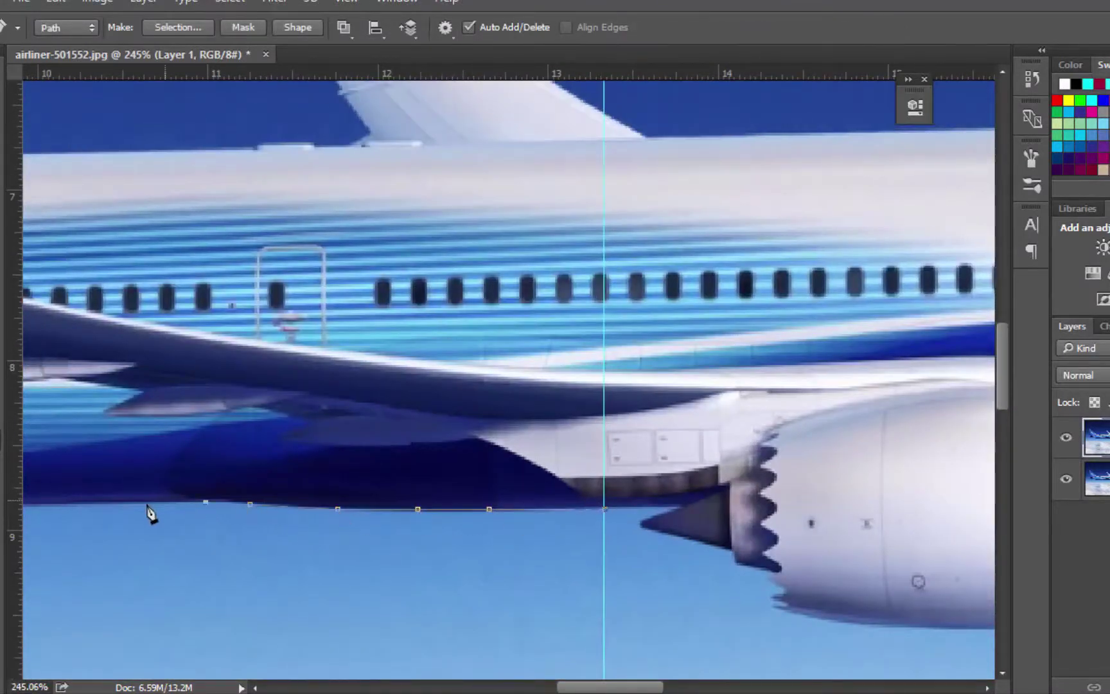
pyautogui.hscroll(-6, 145, 523)
pyautogui.hscroll(-4, 385, 514)
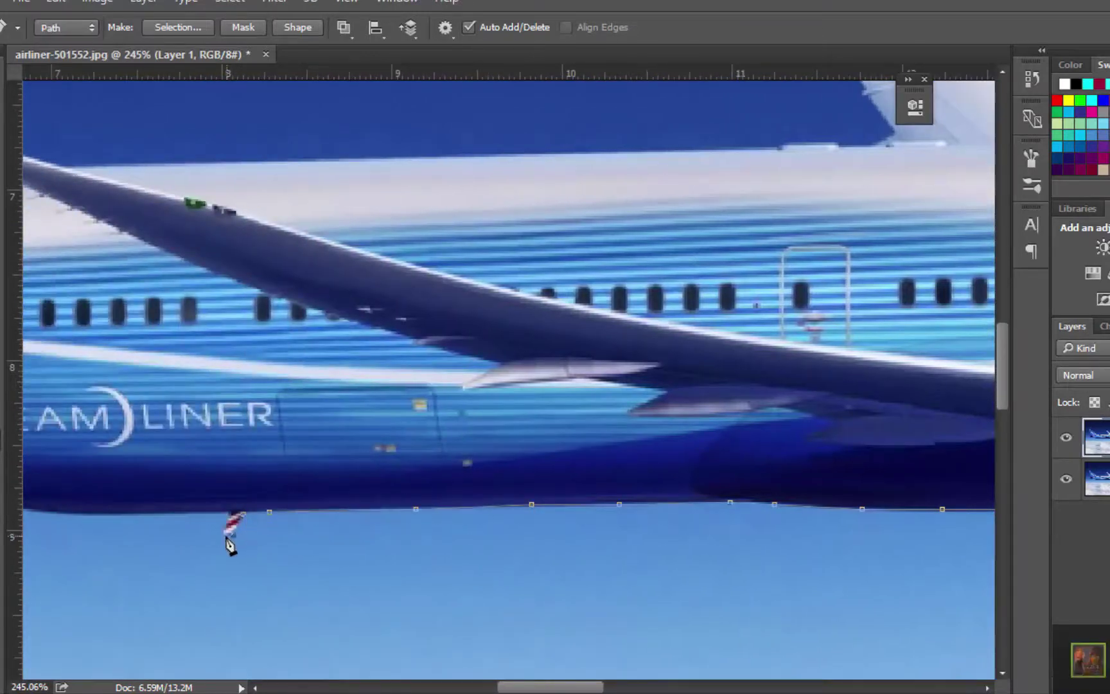
pyautogui.hscroll(-2, 229, 545)
pyautogui.hscroll(-2, 322, 527)
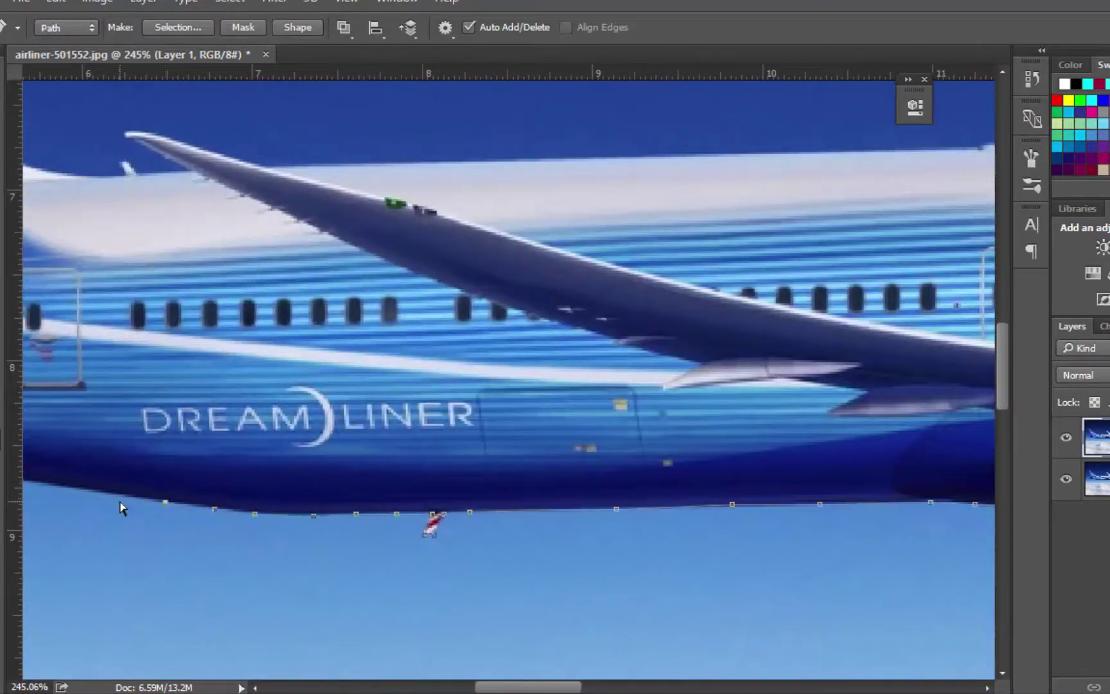
pyautogui.hscroll(-5, 122, 508)
pyautogui.hscroll(-5, 213, 491)
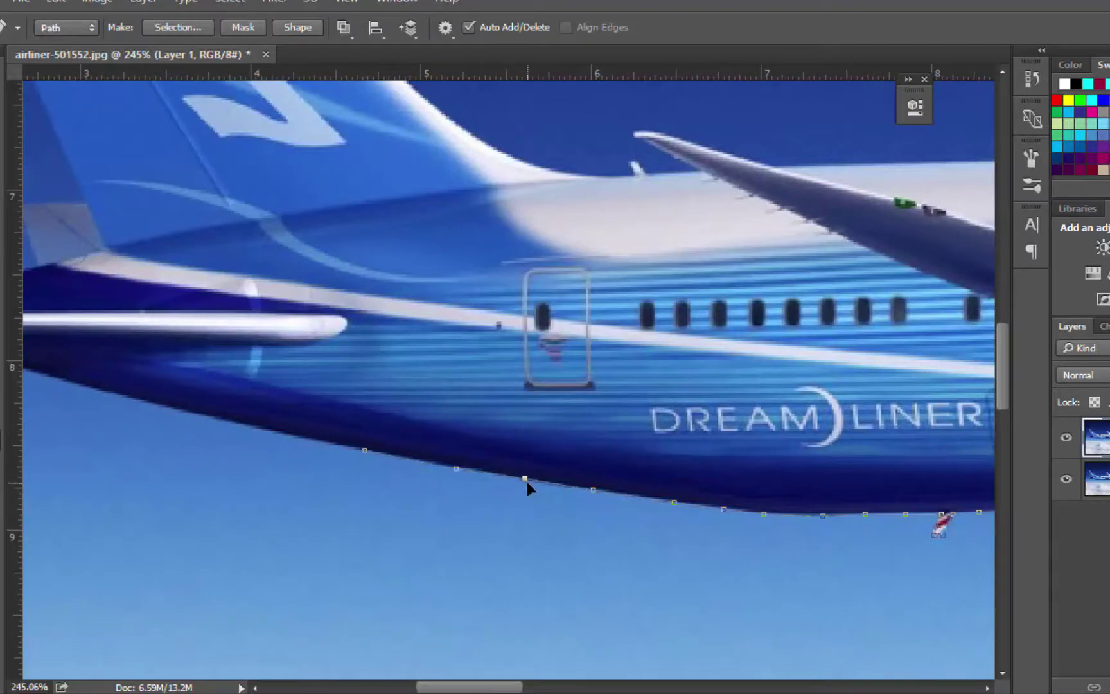
# - Trace a pen path along the fuselage underside and around the tail fin edge
pyautogui.click(260, 429)
pyautogui.click(213, 419)
pyautogui.hscroll(-2, 212, 424)
pyautogui.hscroll(-3, 321, 417)
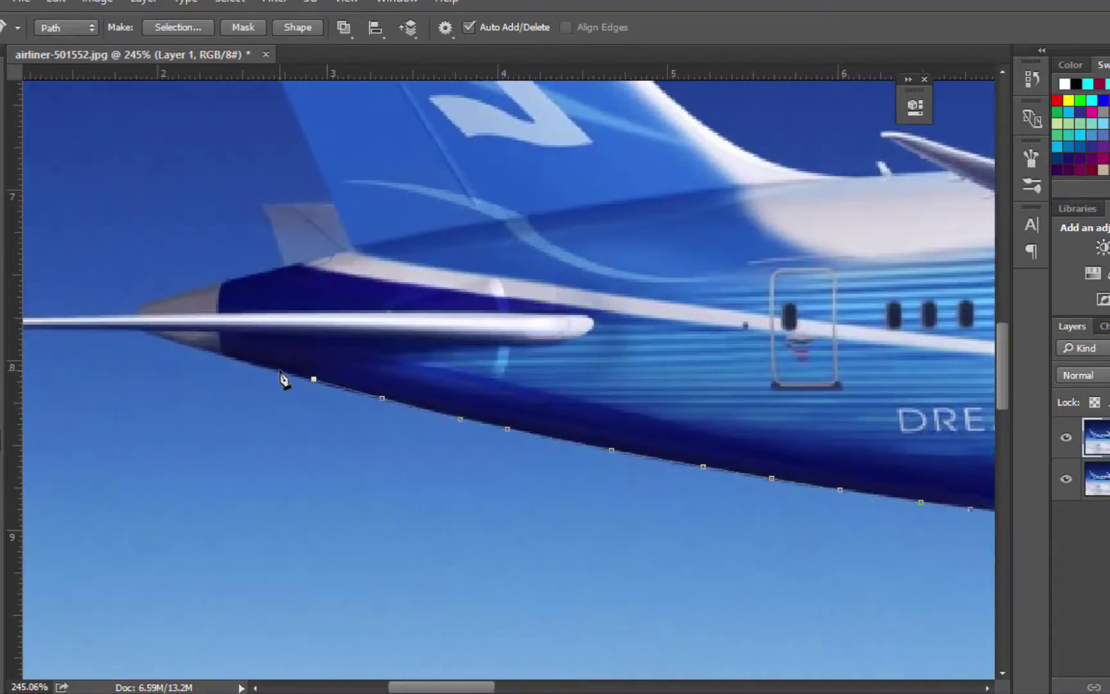
pyautogui.hscroll(-4, 122, 339)
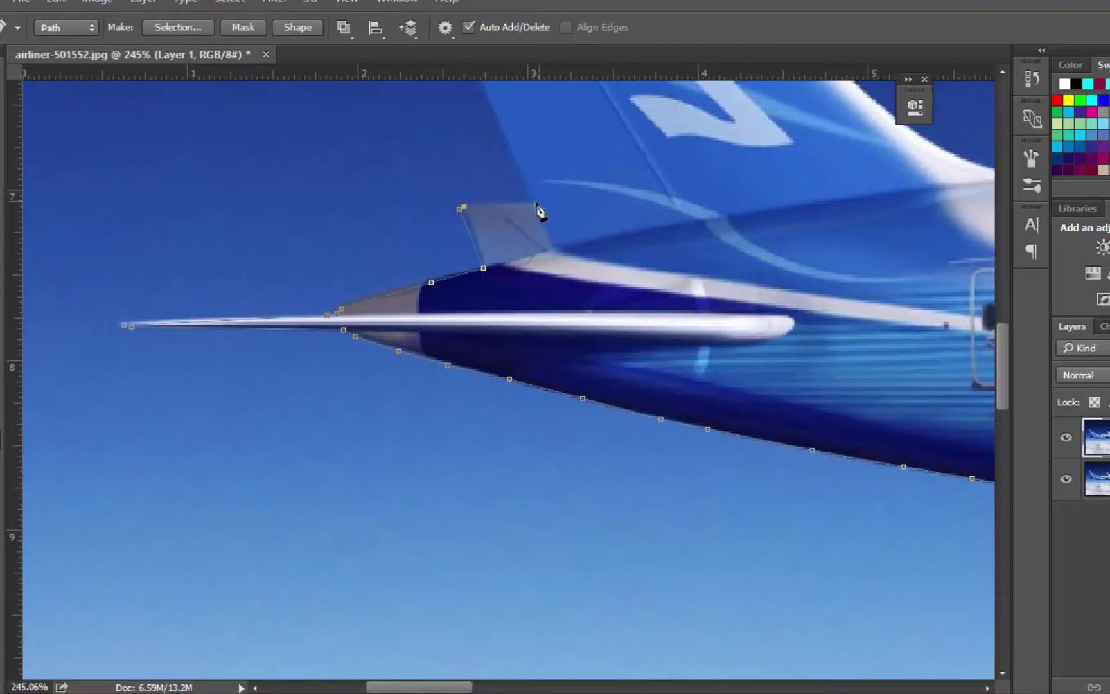
pyautogui.scroll(4, 538, 211)
pyautogui.scroll(2, 476, 174)
pyautogui.click(417, 248)
pyautogui.scroll(3, 416, 248)
pyautogui.click(308, 160)
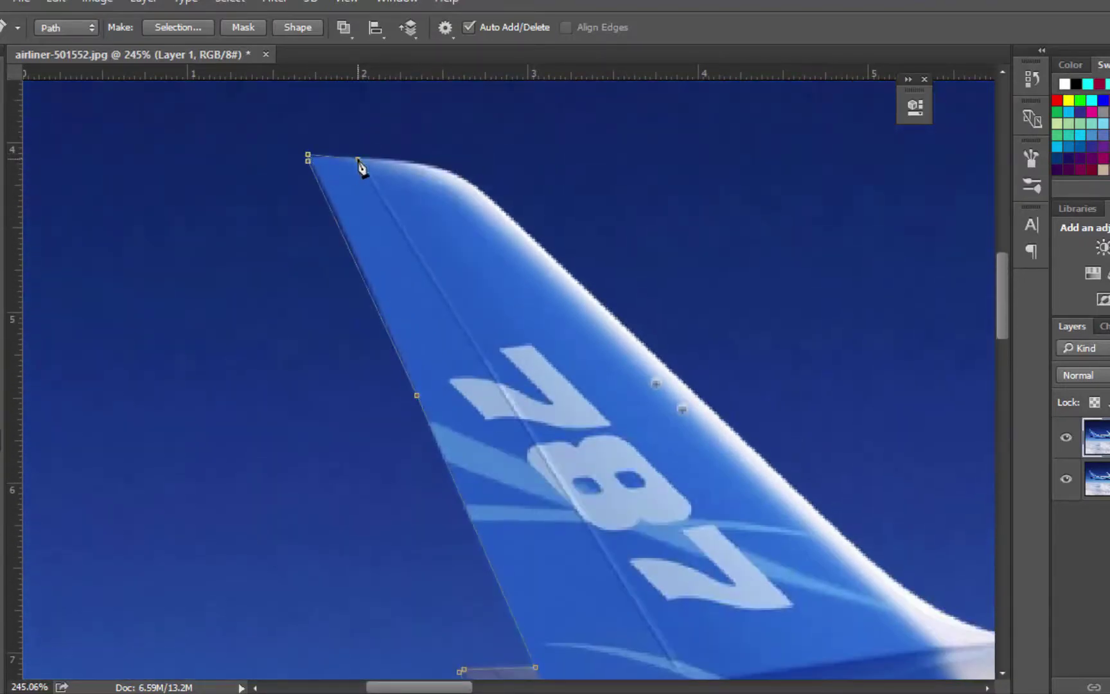
pyautogui.click(855, 543)
pyautogui.scroll(-3, 855, 543)
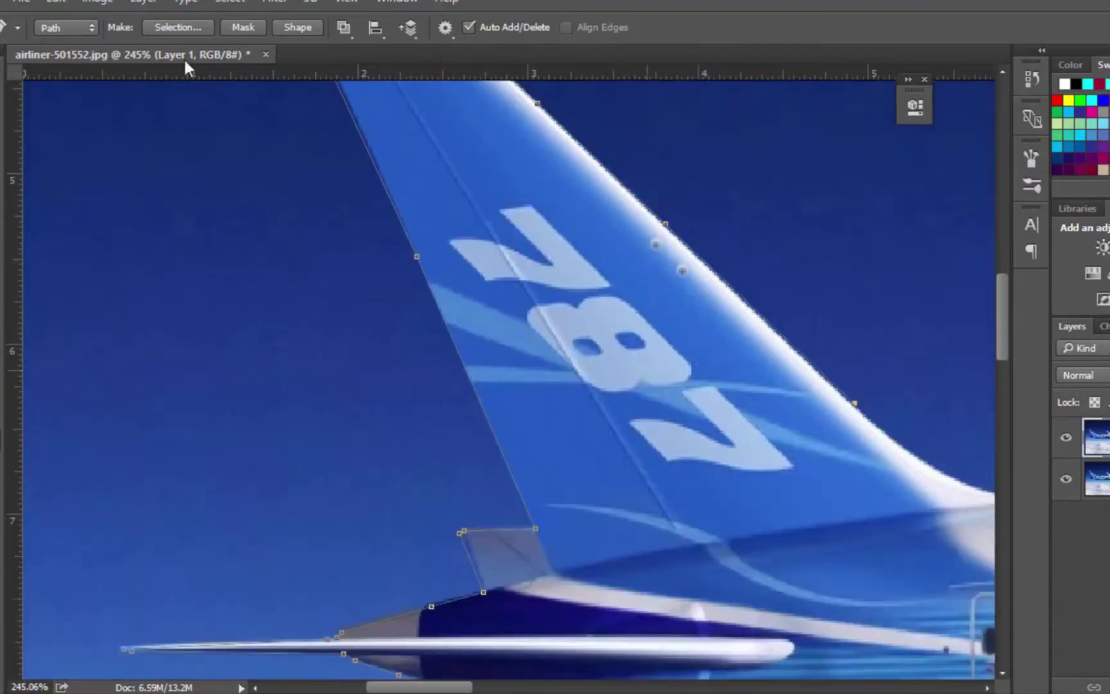
pyautogui.hscroll(7, 837, 377)
pyautogui.click(513, 430)
pyautogui.click(543, 451)
pyautogui.click(562, 467)
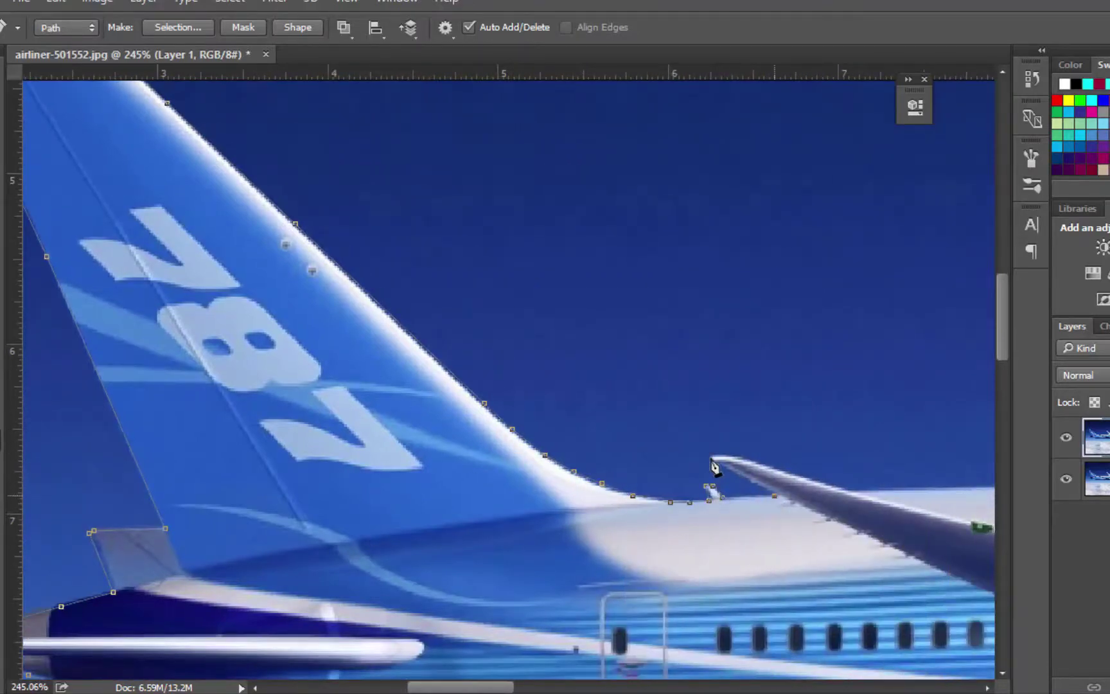
# - Continue the pen path along the fuselage top of the airliner's rear half
pyautogui.hscroll(-2, 853, 502)
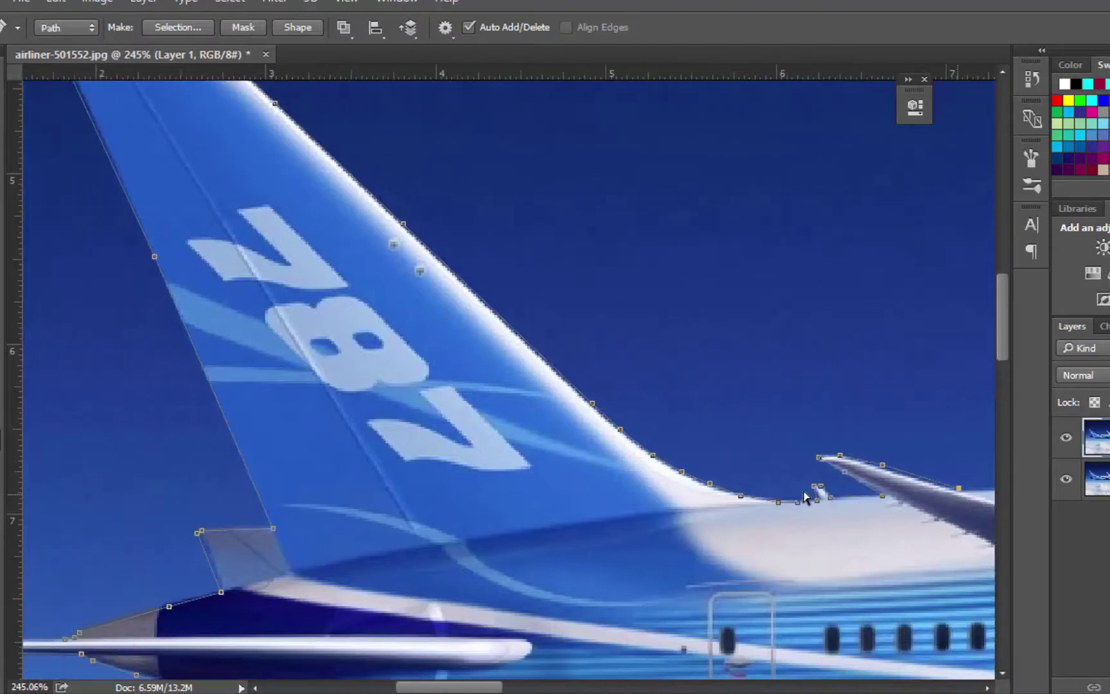
pyautogui.hscroll(6, 803, 498)
pyautogui.hscroll(5, 731, 496)
pyautogui.click(754, 465)
pyautogui.click(883, 461)
pyautogui.hscroll(1, 878, 460)
pyautogui.hscroll(6, 877, 460)
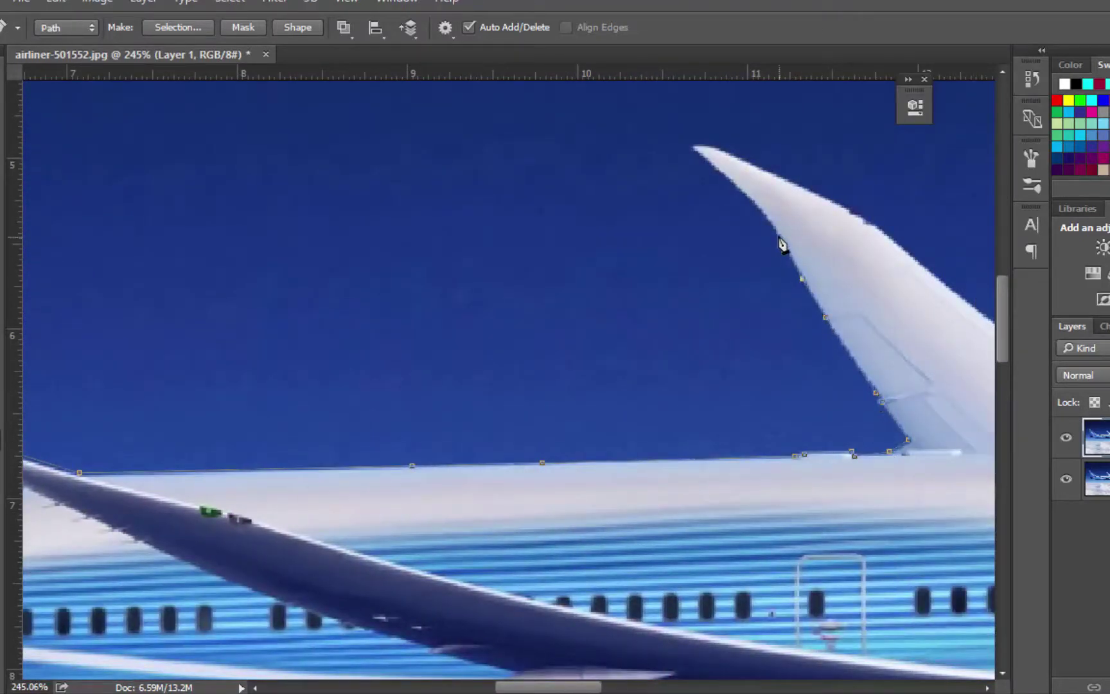
pyautogui.hscroll(5, 889, 241)
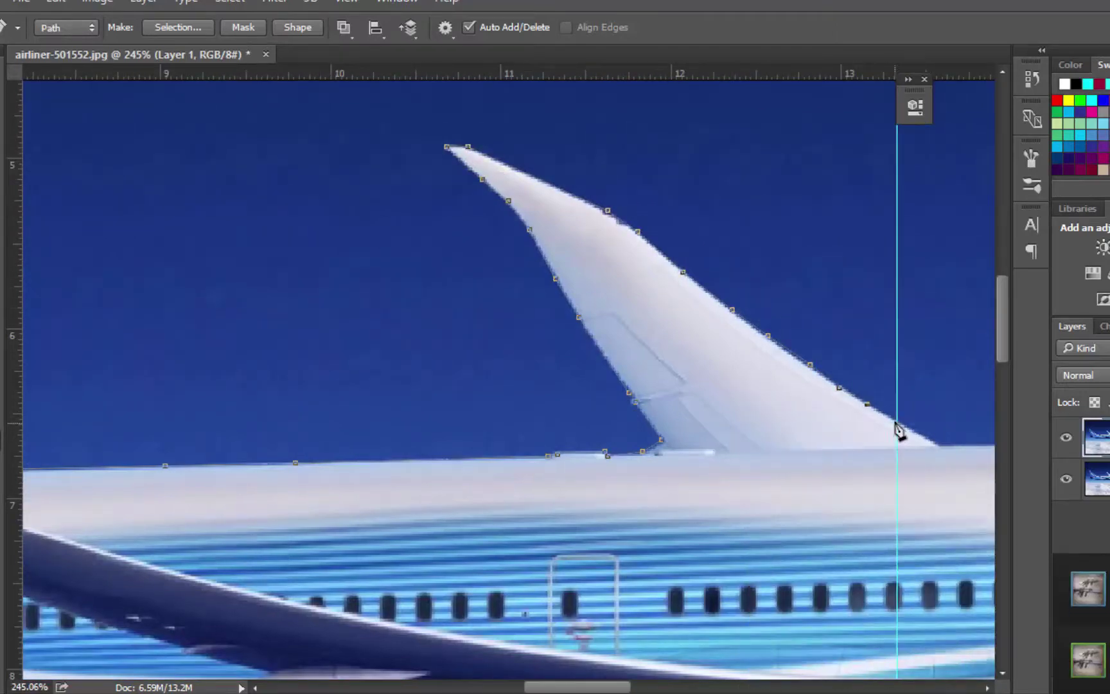
pyautogui.scroll(-5, 906, 501)
pyautogui.scroll(-2, 919, 475)
pyautogui.keyDown('alt'); pyautogui.scroll(-1, 924, 386); pyautogui.keyUp('alt')
pyautogui.scroll(-5, 923, 385)
# - Turn the traced path into a selection and copy the airliner onto its own layer
pyautogui.scroll(2, 707, 289)
pyautogui.rightClick(653, 204)
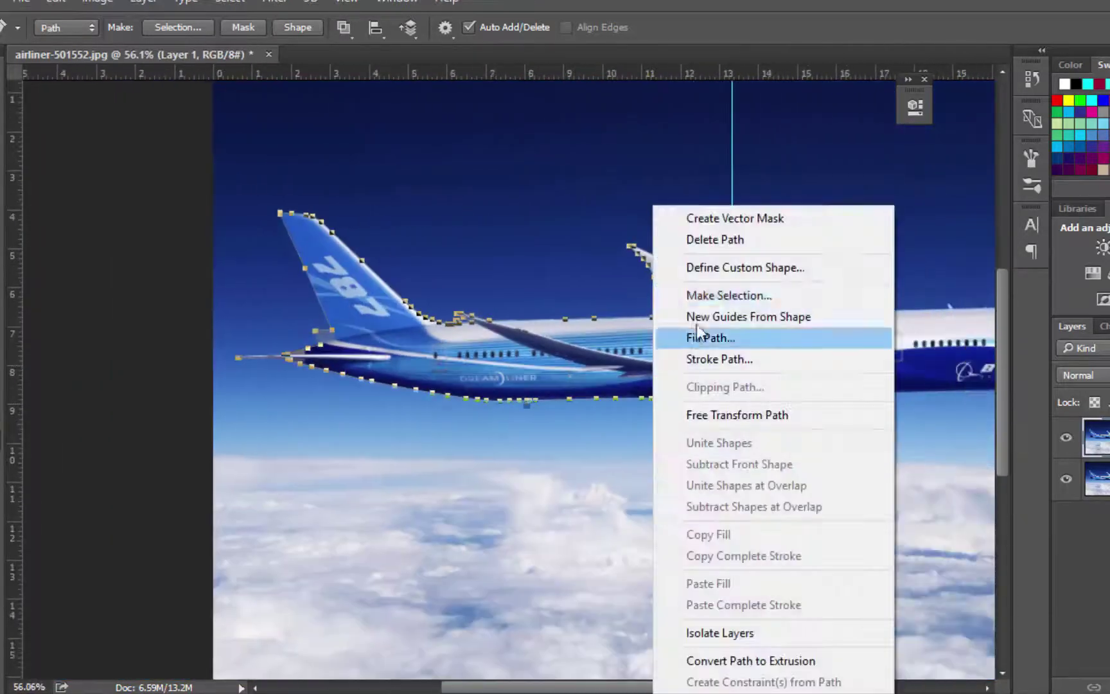
pyautogui.click(729, 294)
pyautogui.click(731, 182)
pyautogui.rightClick(654, 200)
pyautogui.press('Escape')
pyautogui.hotkey('ctrl', 'd')
pyautogui.hotkey('ctrl', 'shift', 'alt', 'n')
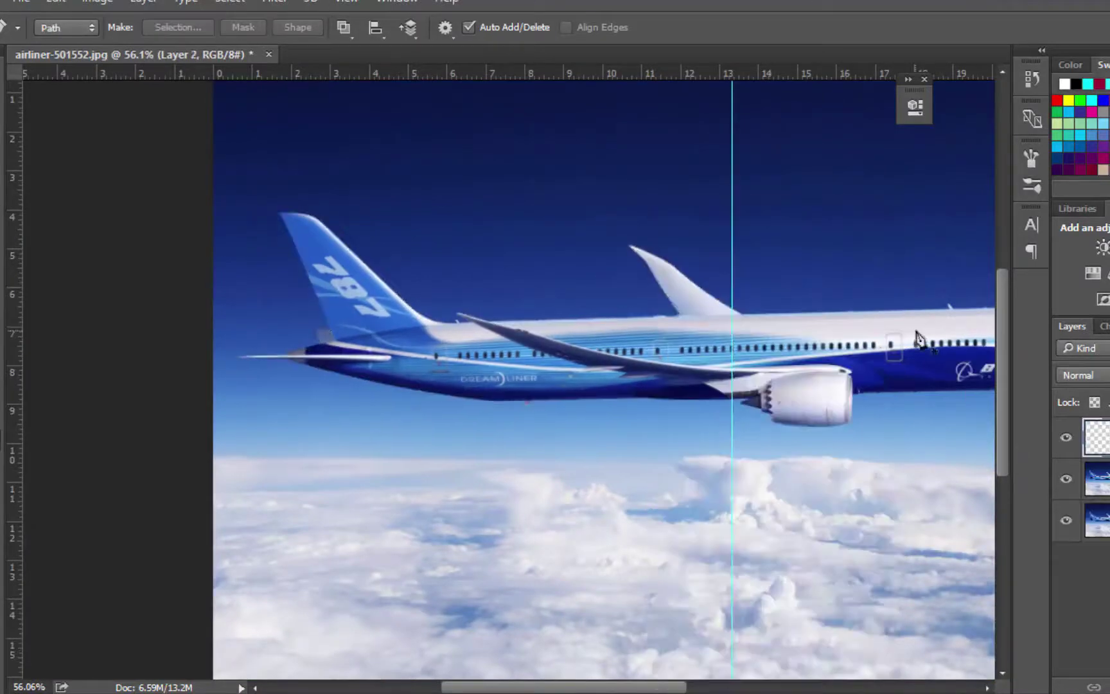
# - Fill the left half, up to the centre guide, with black on a new layer
pyautogui.press('m')
pyautogui.moveTo(209, 80); pyautogui.dragTo(731, 626)
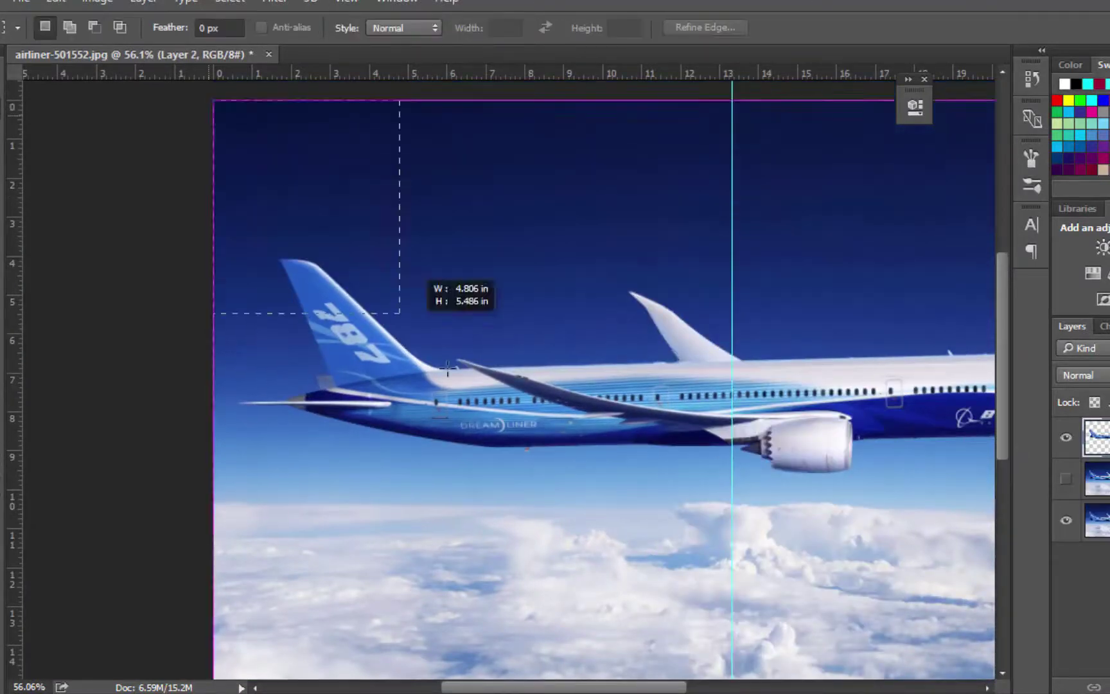
pyautogui.hotkey('ctrl', 'j')
pyautogui.hotkey('ctrl', 'shift', 'd')
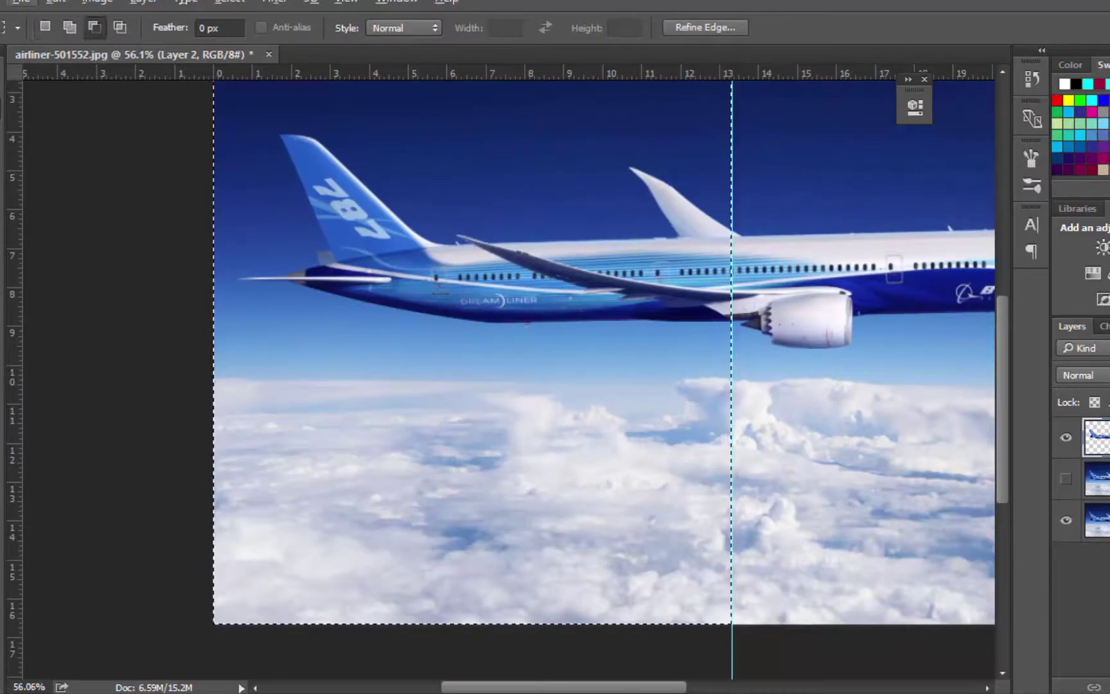
pyautogui.hotkey('alt', '[')
pyautogui.hotkey('ctrl', 'BackSpace')
pyautogui.hotkey('alt', 'BackSpace')
pyautogui.hotkey('ctrl', 'd')
pyautogui.hotkey('ctrl', '0')
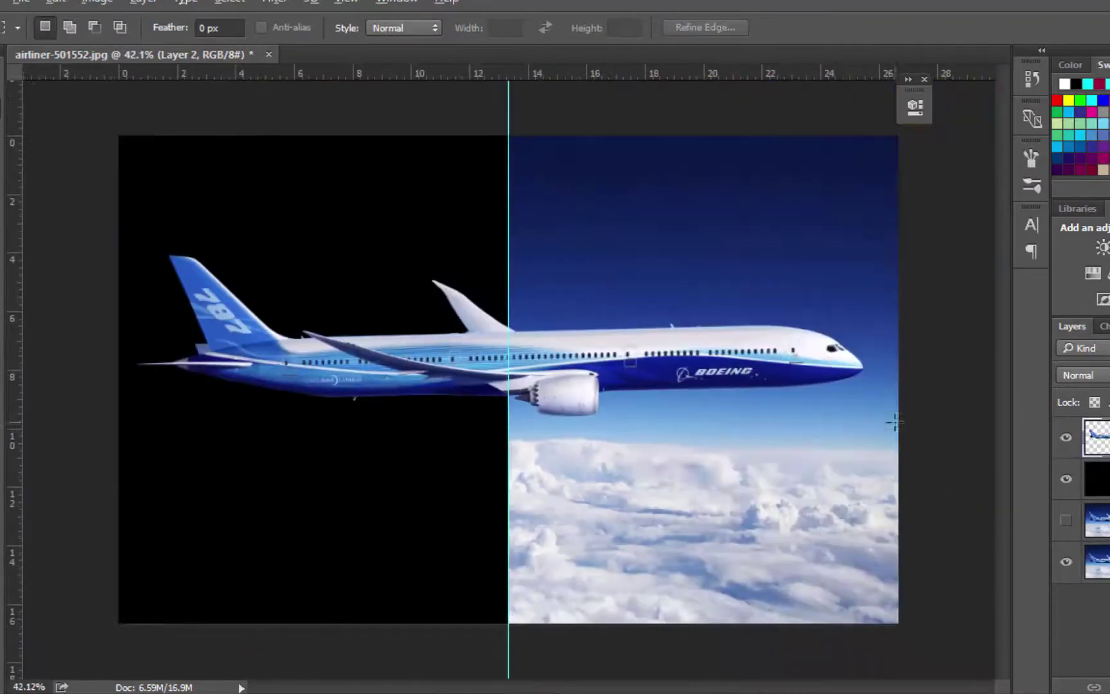
# - Delete the left half of Layer 1 and clear the selection
pyautogui.press('v')
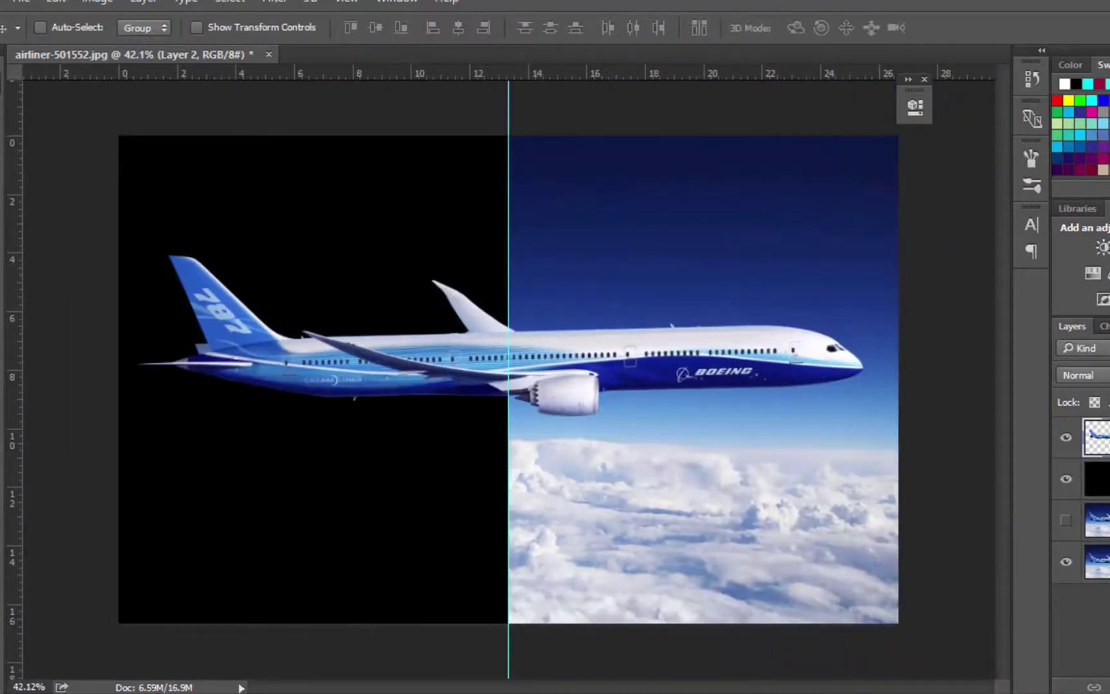
pyautogui.hotkey('alt', ',')
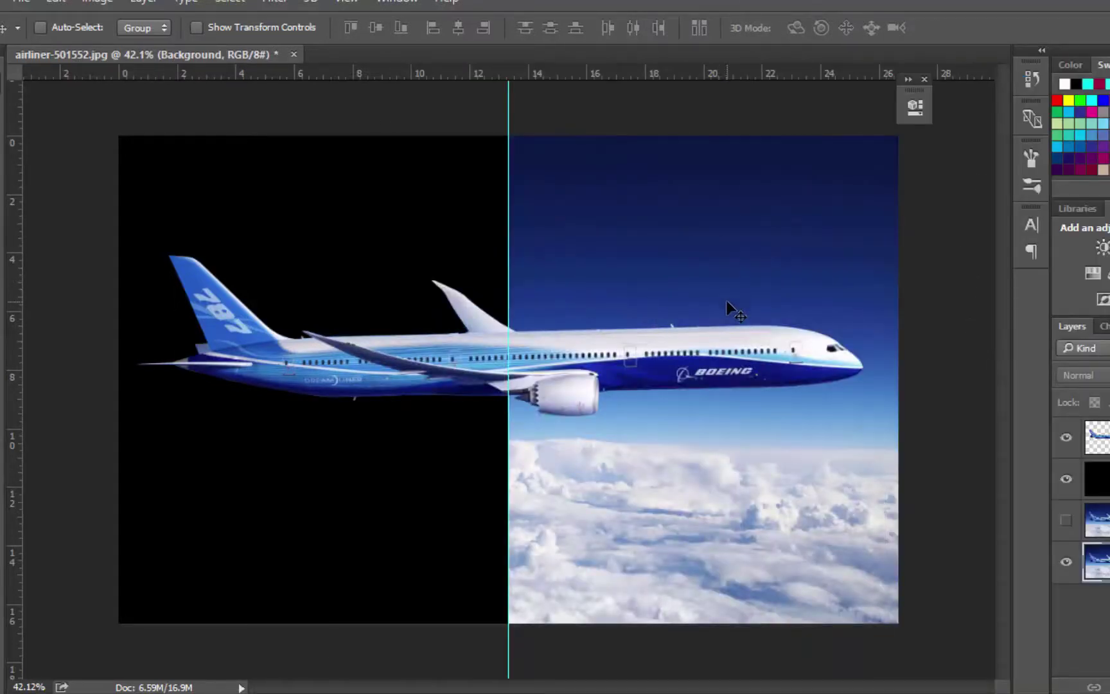
pyautogui.click(1092, 520)
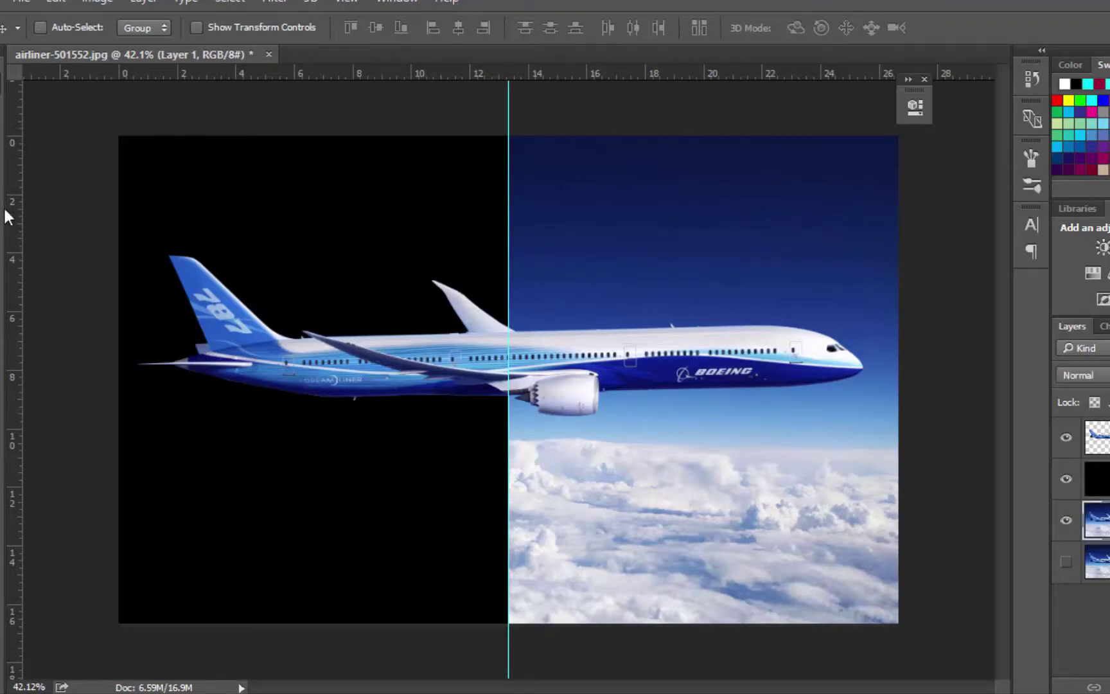
pyautogui.press('m')
pyautogui.hotkey('ctrl', 'a')
pyautogui.moveTo(119, 623); pyautogui.dragTo(508, 136)
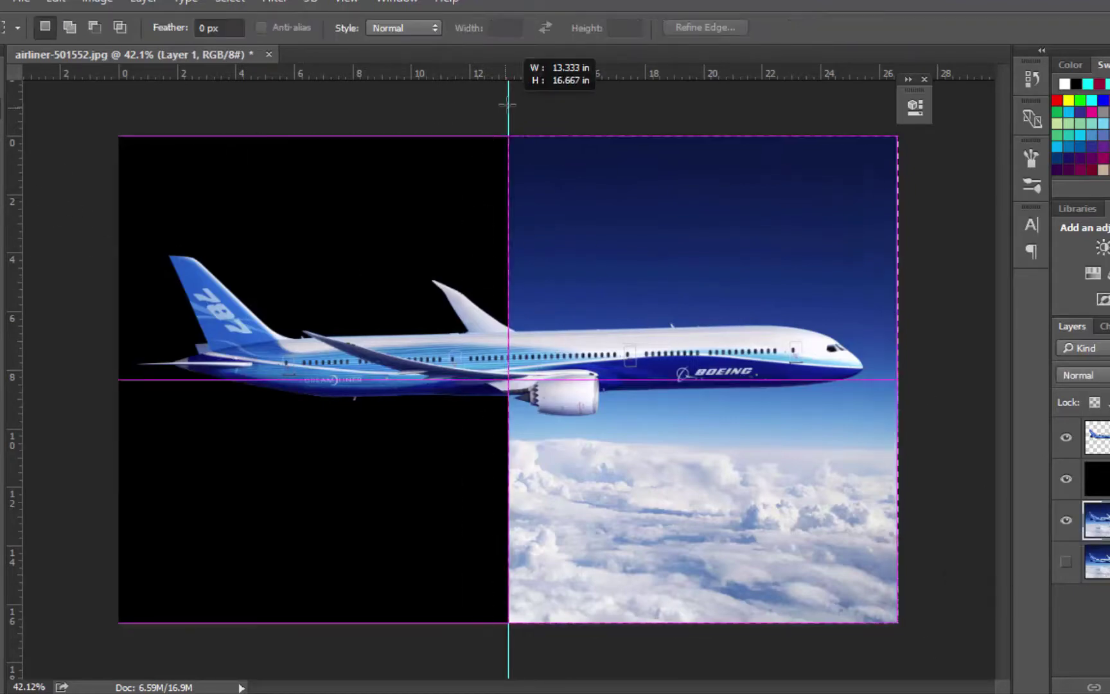
pyautogui.press('Delete')
pyautogui.hotkey('ctrl', 'd')
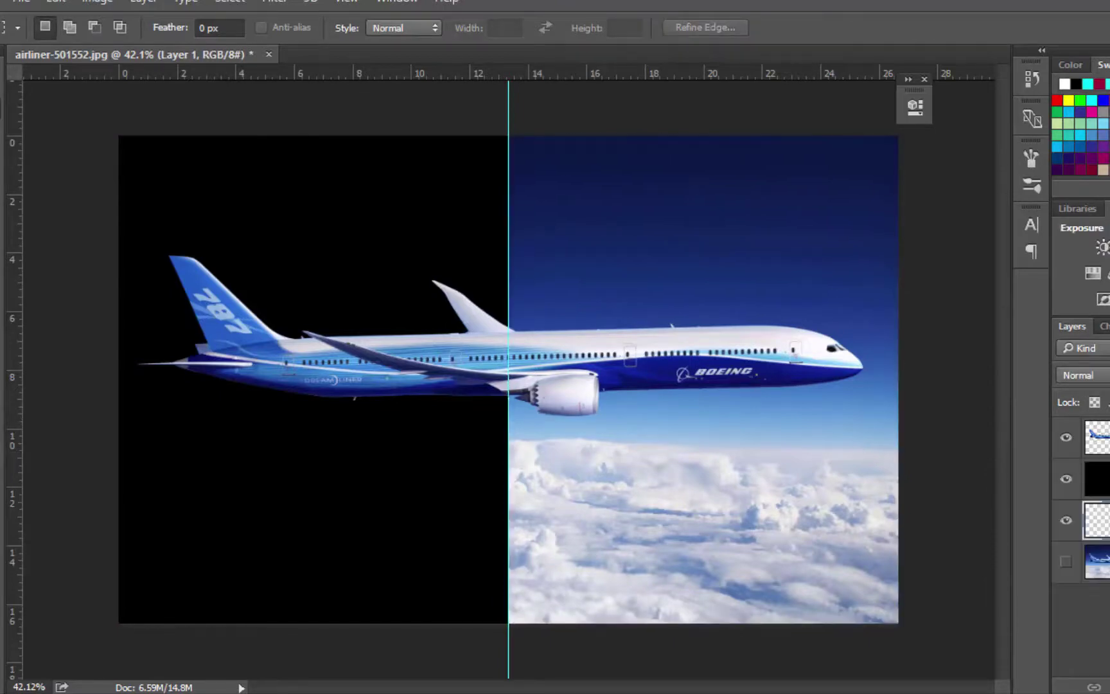
# - Add a darkening Curves adjustment and a Gradient Fill layer angled at -145.49°
pyautogui.click(968, 255)
pyautogui.moveTo(877, 343); pyautogui.dragTo(879, 365)
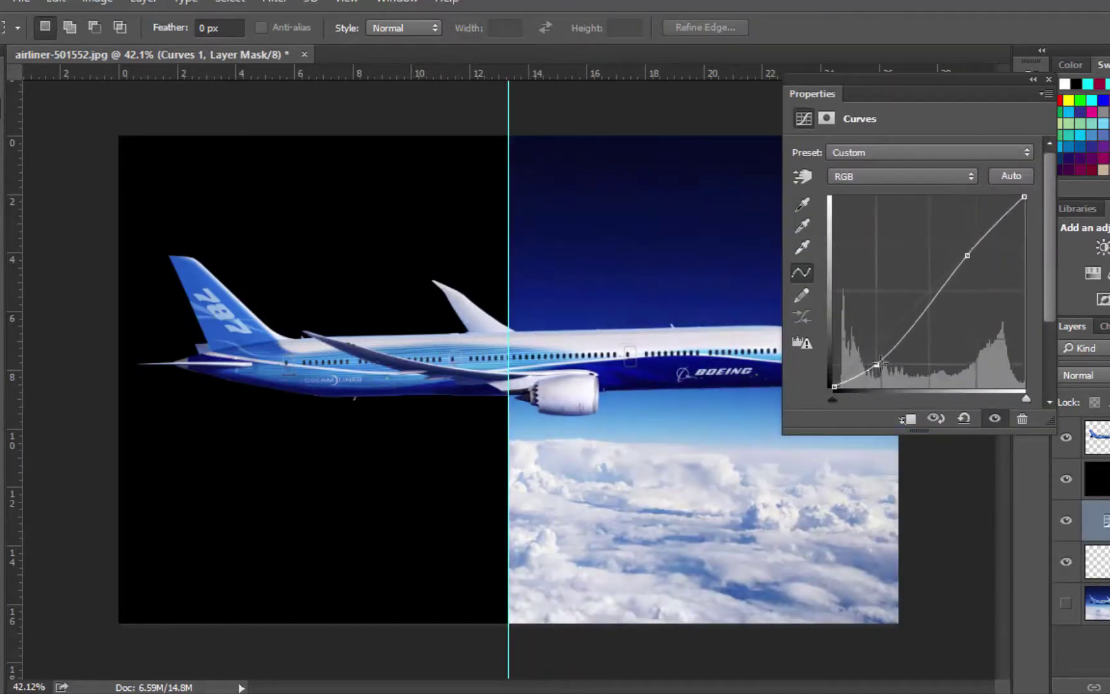
pyautogui.moveTo(835, 80); pyautogui.dragTo(1052, 73)
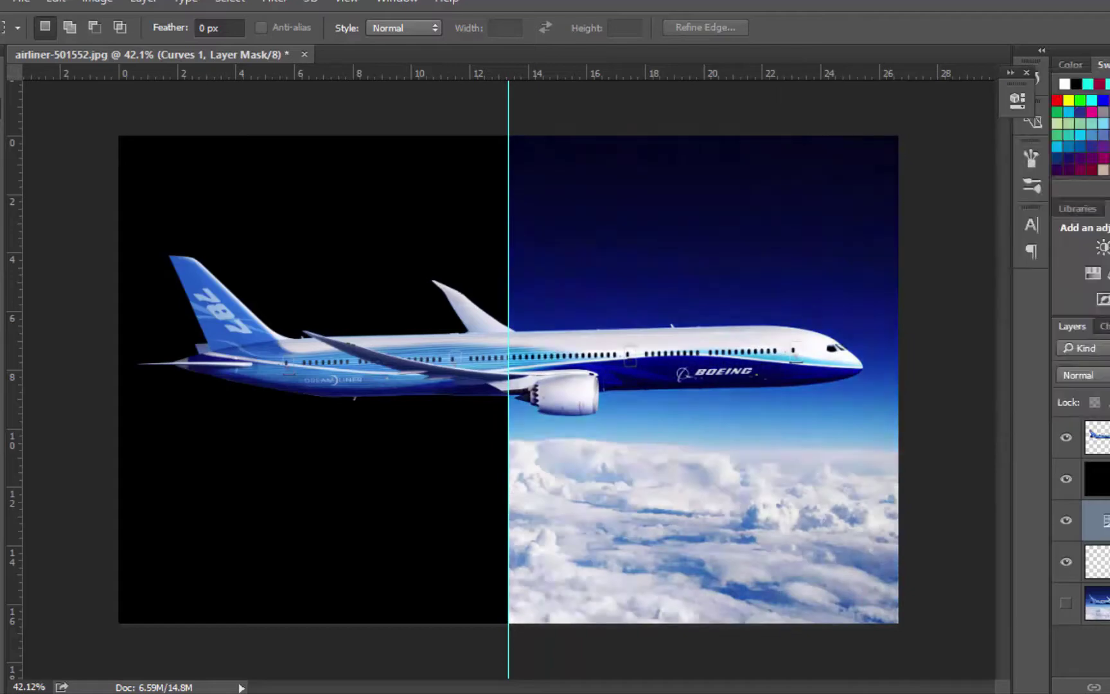
pyautogui.click(1105, 686)
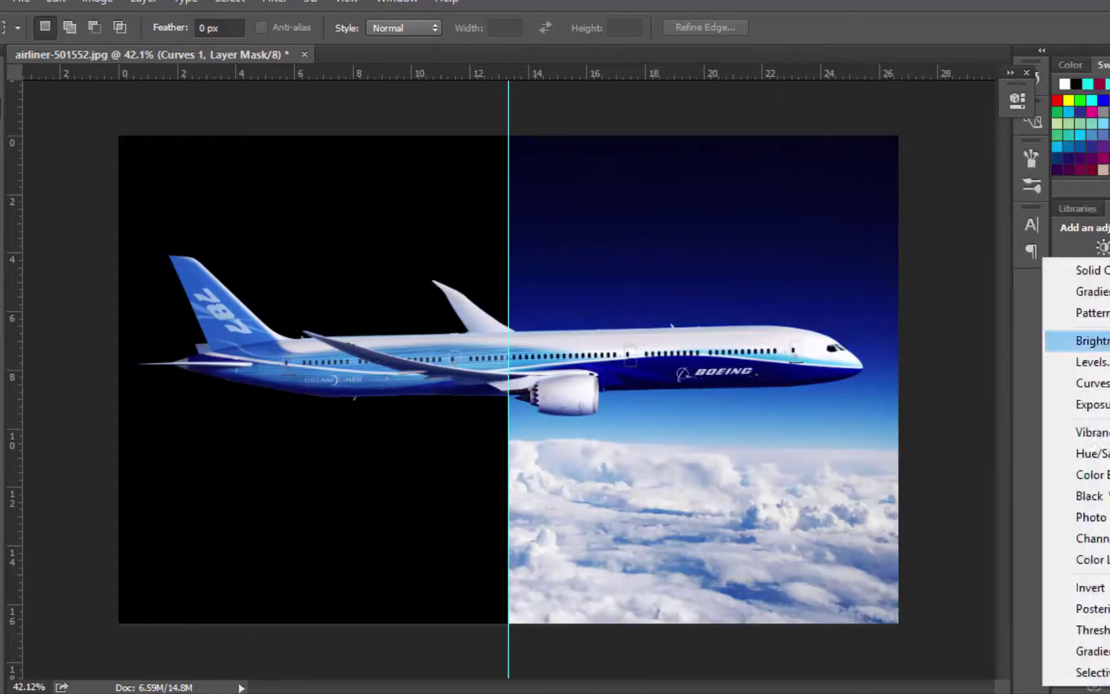
pyautogui.click(1079, 303)
pyautogui.moveTo(909, 193); pyautogui.dragTo(905, 208)
pyautogui.click(1095, 133)
# - Set the gradient fill to Color Dodge blending and open File Explorer to Pictures
pyautogui.click(1085, 375)
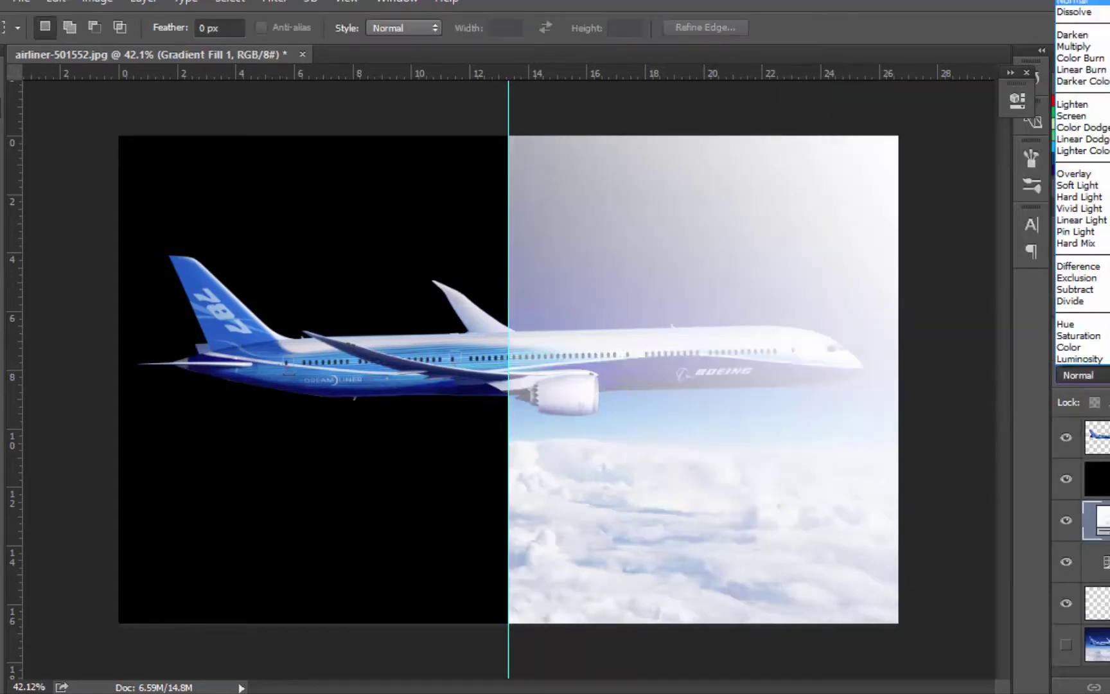
pyautogui.scroll(-1, 1086, 375)
pyautogui.scroll(-2, 1086, 376)
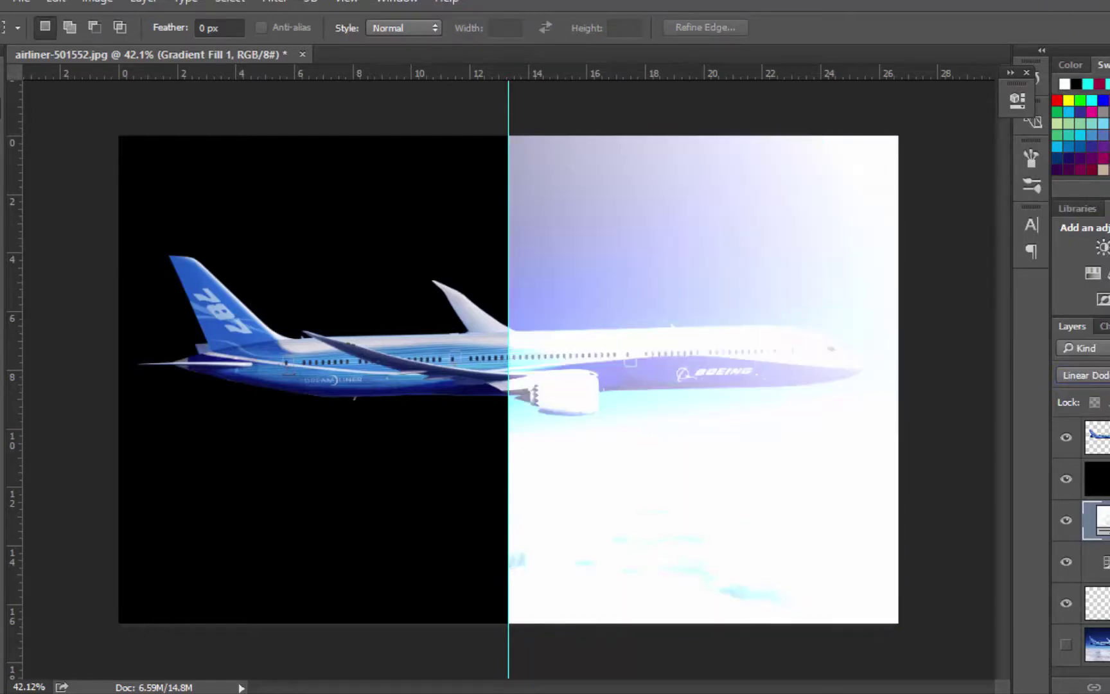
pyautogui.scroll(-1, 1086, 375)
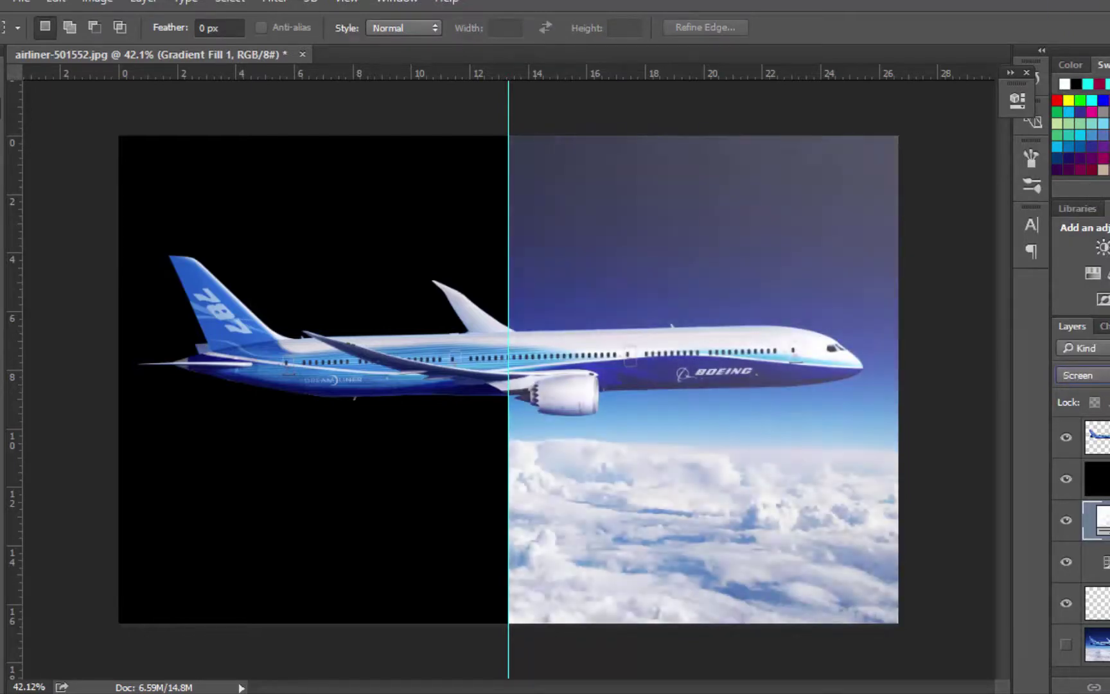
pyautogui.scroll(1, 1086, 375)
pyautogui.scroll(-1, 1086, 375)
pyautogui.scroll(-1, 1085, 375)
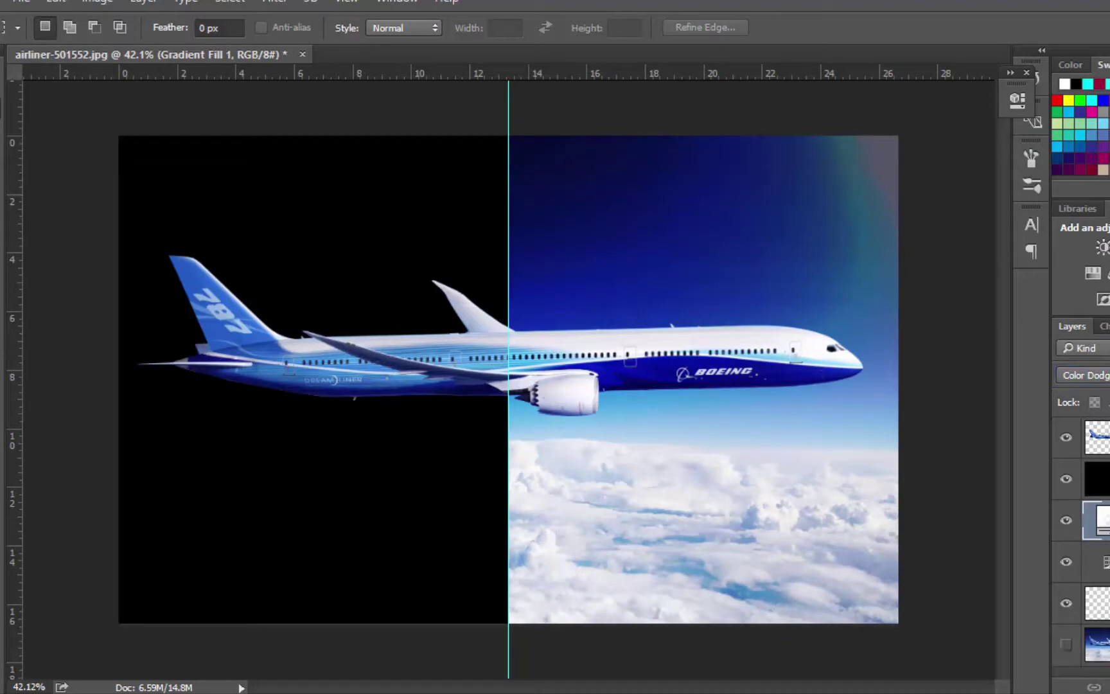
pyautogui.press('super+e')
# - Place the moon photo from Pictures onto the canvas as a new layer
pyautogui.click(470, 577)
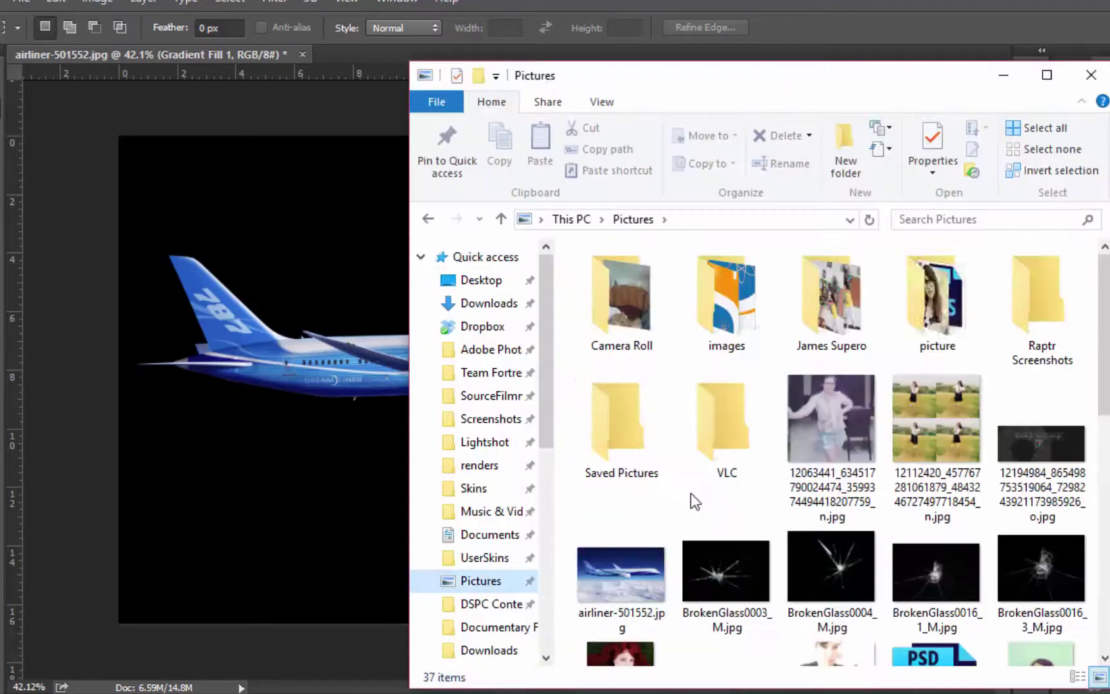
pyautogui.scroll(-5, 689, 500)
pyautogui.moveTo(1024, 582); pyautogui.dragTo(526, 668)
pyautogui.press('Return')
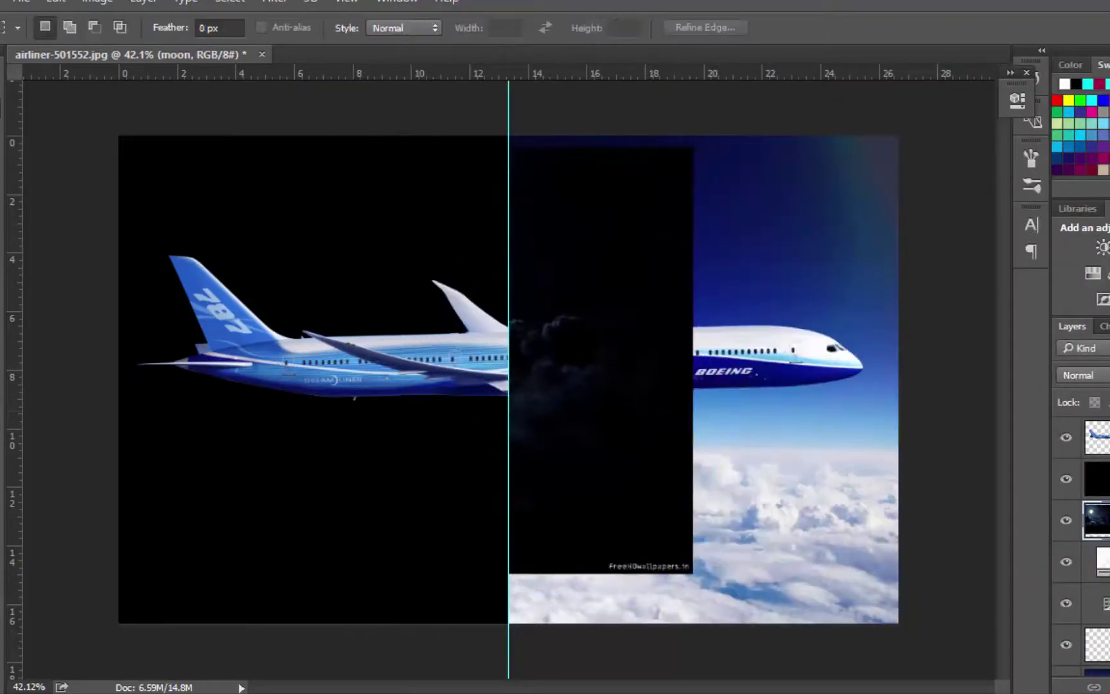
pyautogui.press('v')
pyautogui.moveTo(459, 276)
pyautogui.mouseDown()
pyautogui.moveTo(478, 252)
pyautogui.moveTo(424, 347)
pyautogui.mouseUp()
# - Scale the moon image to about 116% over the left side, then select its right half
pyautogui.hotkey('ctrl', 't')
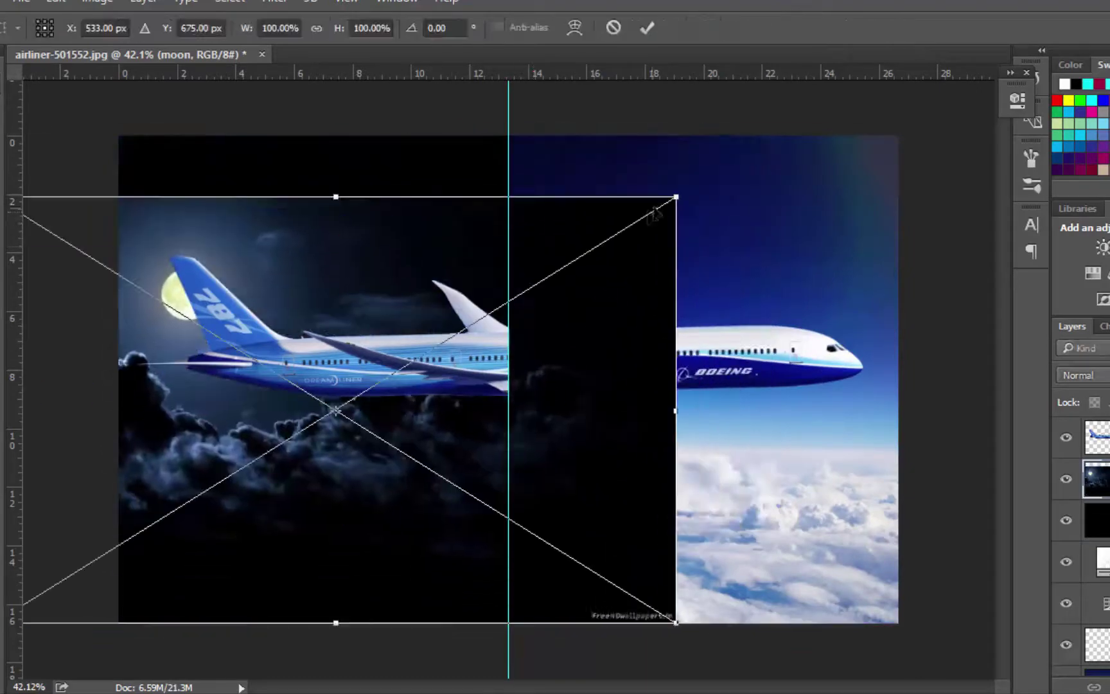
pyautogui.moveTo(677, 192); pyautogui.dragTo(805, 113)
pyautogui.moveTo(566, 315); pyautogui.dragTo(585, 295)
pyautogui.press('Return')
pyautogui.press('m')
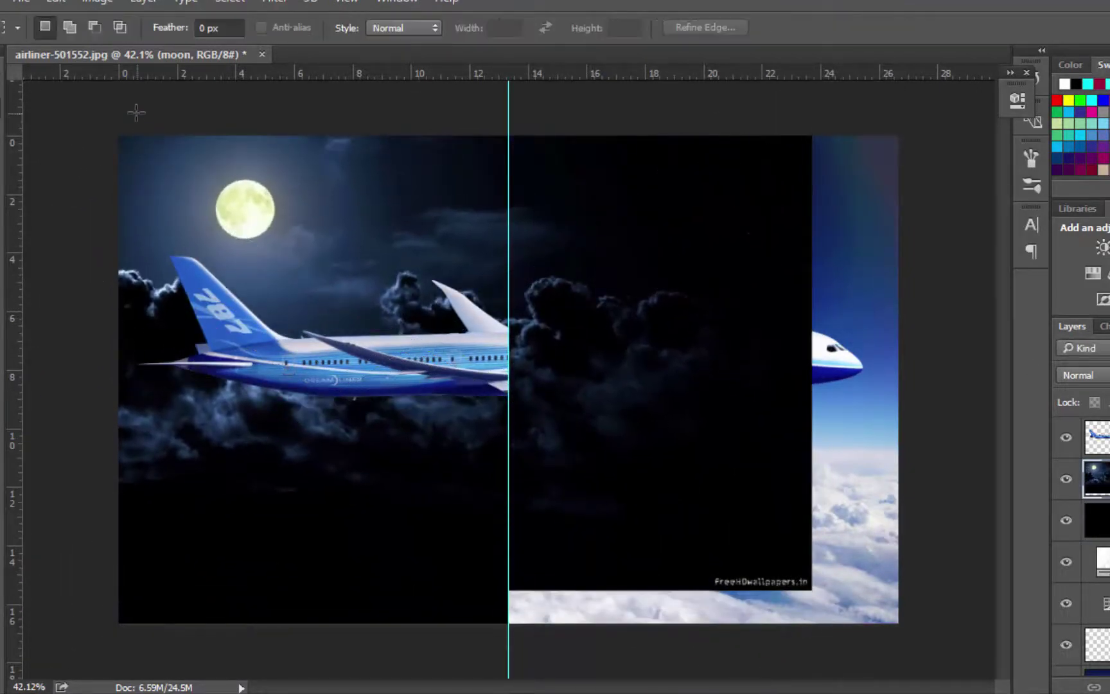
pyautogui.moveTo(899, 136); pyautogui.dragTo(508, 622)
# - Delete the moon layer's right half and raise it above the plane layer
pyautogui.rightClick(1095, 478)
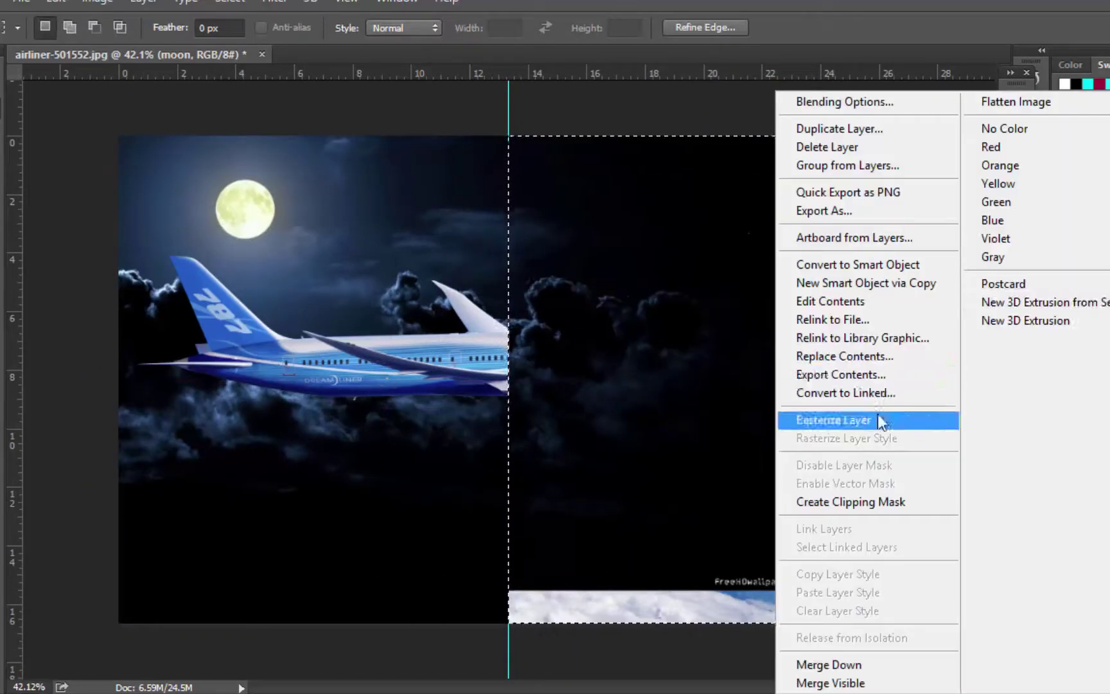
pyautogui.click(812, 421)
pyautogui.press('Delete')
pyautogui.hotkey('ctrl', 'd')
pyautogui.moveTo(1095, 479); pyautogui.dragTo(1095, 431)
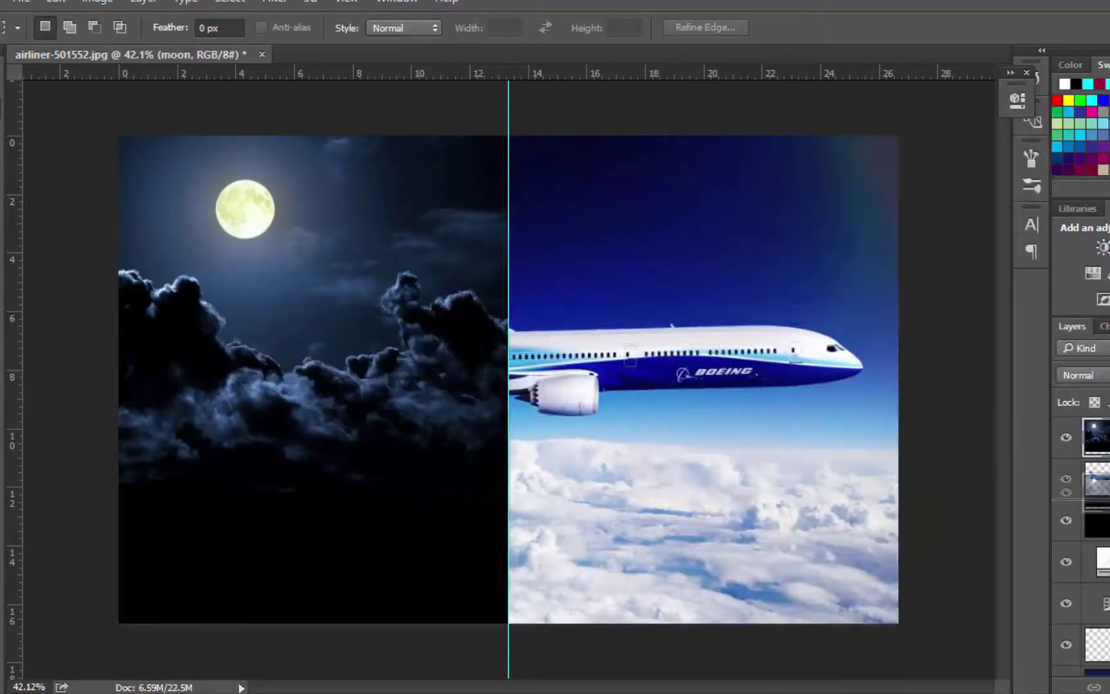
# - Try Lighten blend modes, keep Normal, and move the moon layer below the plane, nudged down
pyautogui.click(1079, 375)
pyautogui.click(1079, 347)
pyautogui.press('Down')
pyautogui.press('Down')
pyautogui.press('Down')
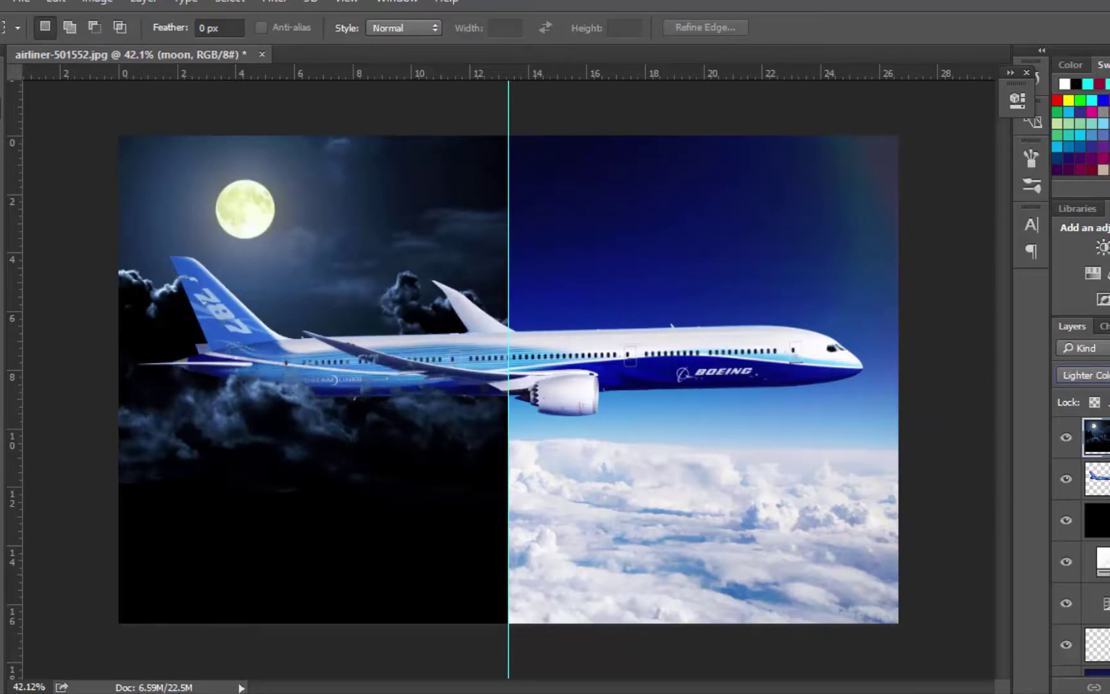
pyautogui.press('Up')
pyautogui.press('Up')
pyautogui.press('Up')
pyautogui.press('Up')
pyautogui.press('Up')
pyautogui.press('Up')
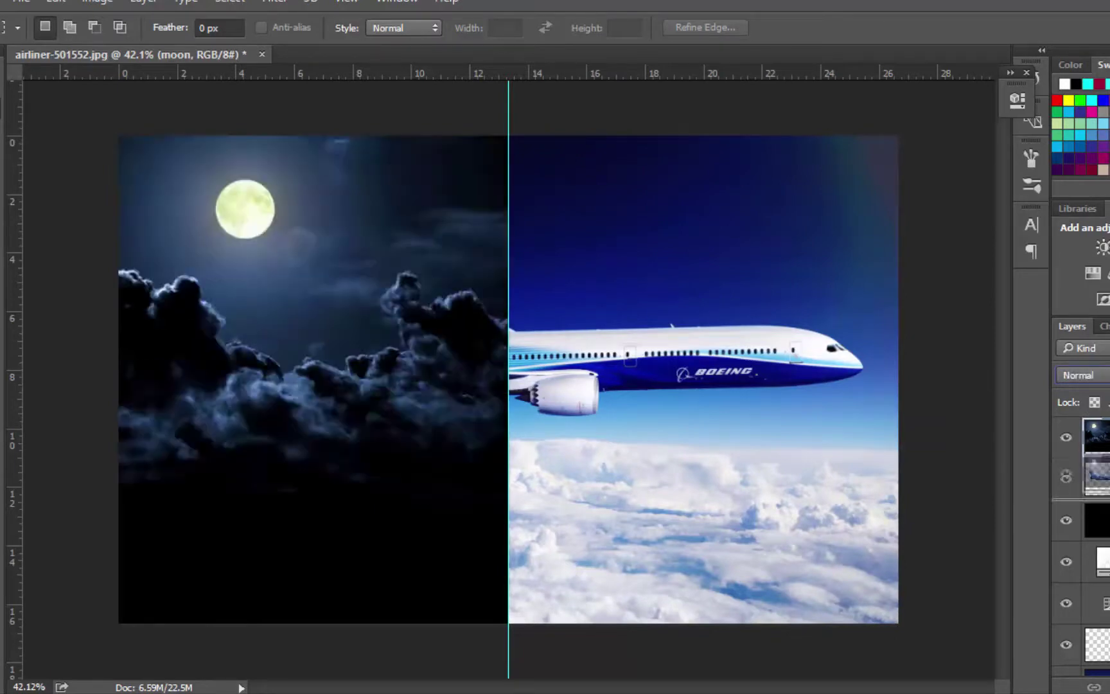
pyautogui.hotkey('ctrl', '[')
pyautogui.press('v')
pyautogui.moveTo(459, 306); pyautogui.dragTo(452, 346)
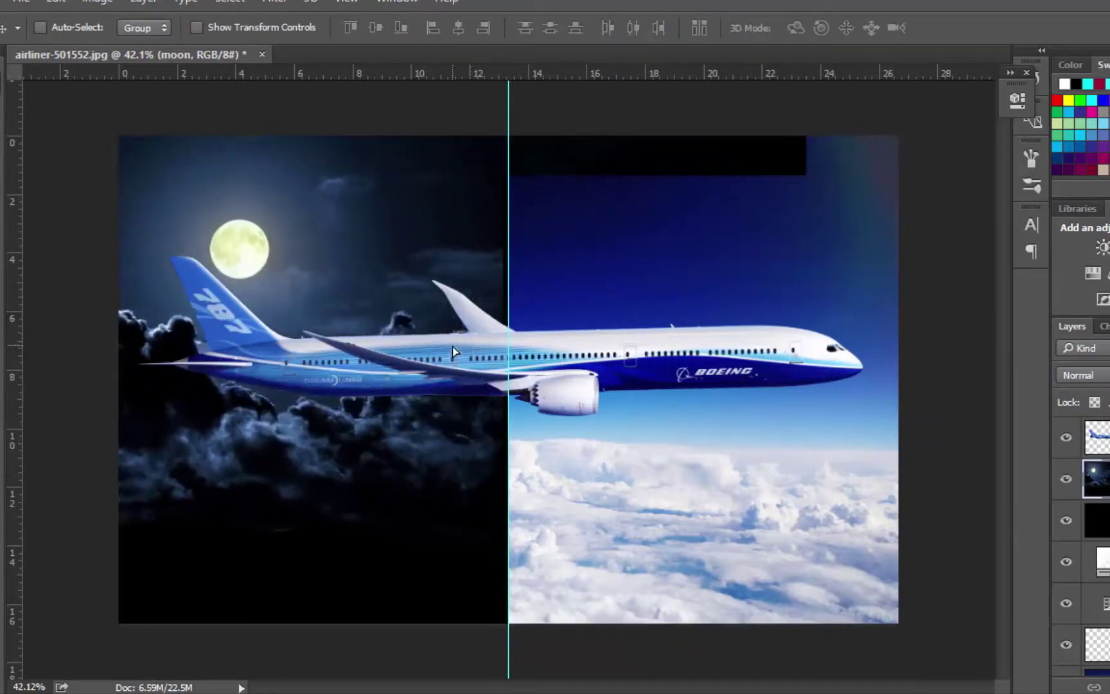
# - Erase the dark strip along the top of the daytime sky
pyautogui.press('e')
pyautogui.moveTo(508, 185); pyautogui.dragTo(513, 186)
pyautogui.moveTo(796, 151); pyautogui.dragTo(645, 146)
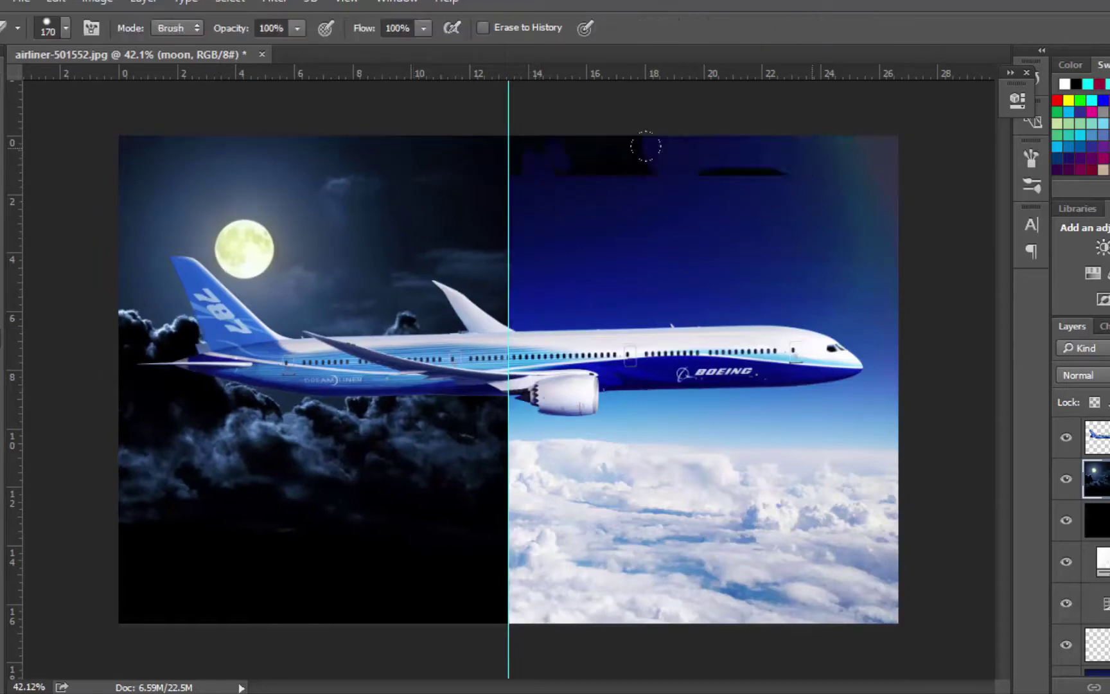
# - Add a vertical guide on the centre split, select the left half, then deselect
pyautogui.press('v')
pyautogui.moveTo(2, 94); pyautogui.dragTo(508, 256)
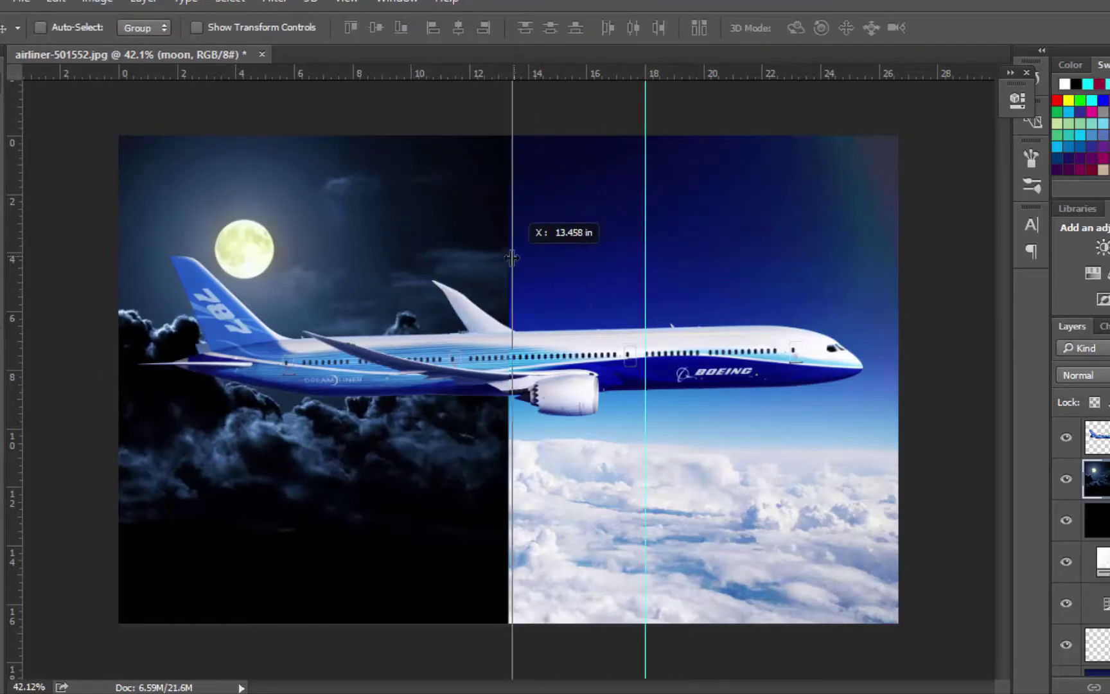
pyautogui.press('m')
pyautogui.moveTo(119, 136); pyautogui.dragTo(508, 622)
pyautogui.rightClick(508, 125)
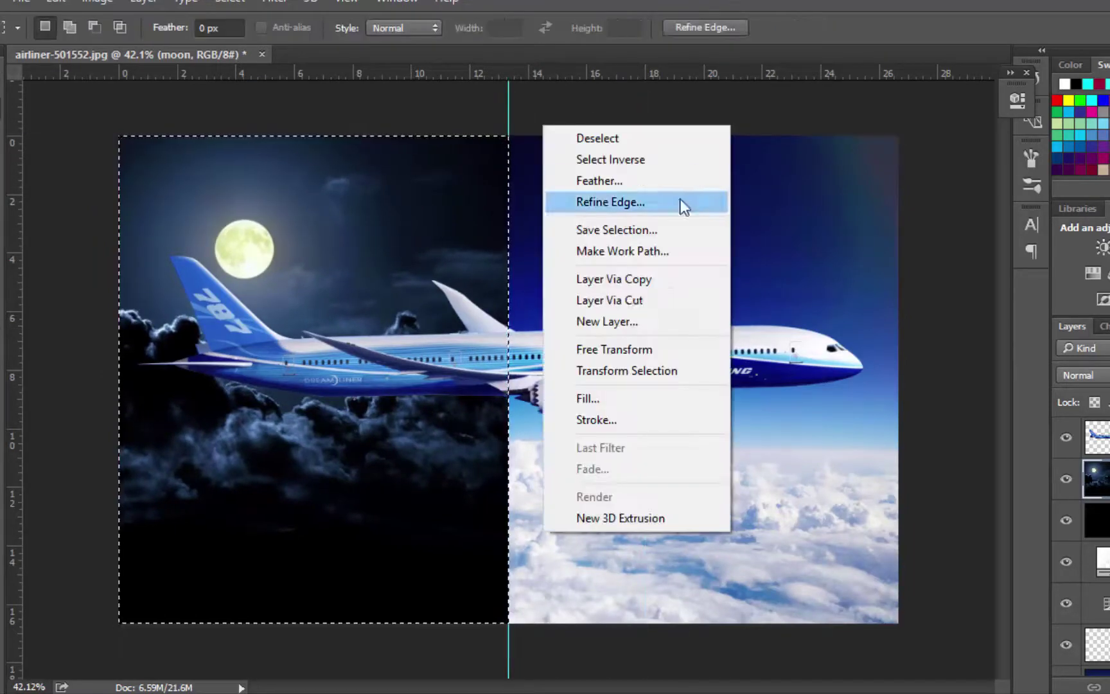
pyautogui.rightClick(731, 255)
pyautogui.click(749, 264)
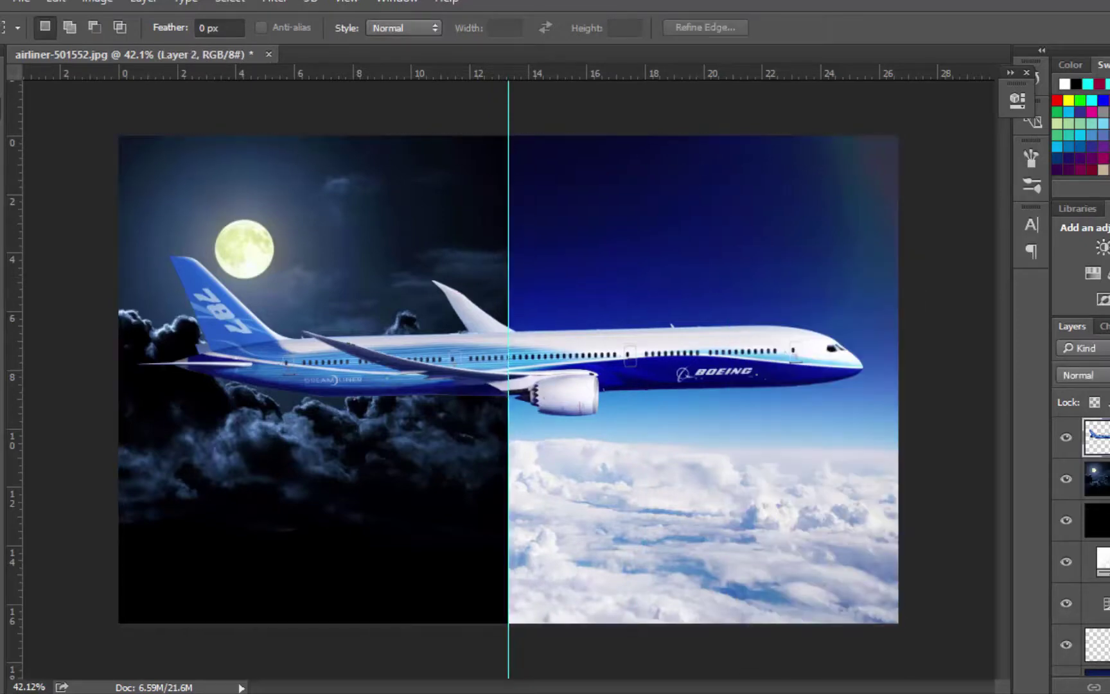
# - Darken the night side with a lowered Curves adjustment and load the airliner selection
pyautogui.moveTo(816, 339)
pyautogui.mouseDown()
pyautogui.moveTo(816, 367)
pyautogui.moveTo(839, 370)
pyautogui.mouseUp()
pyautogui.moveTo(964, 191); pyautogui.dragTo(964, 255)
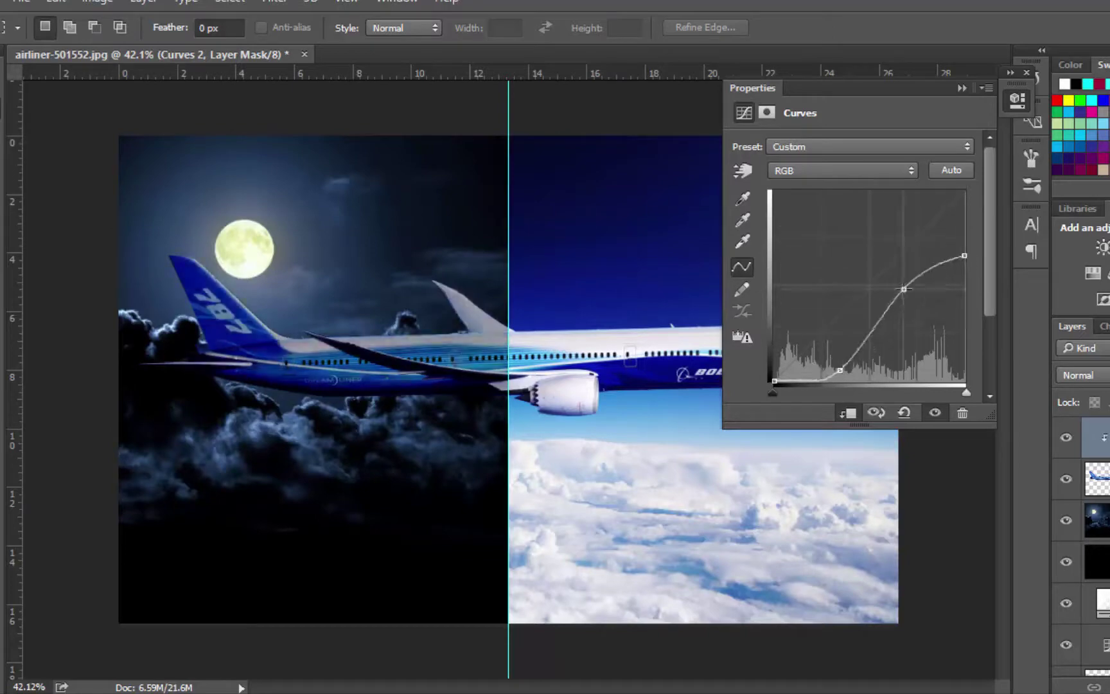
pyautogui.moveTo(897, 289); pyautogui.dragTo(930, 328)
pyautogui.click(961, 88)
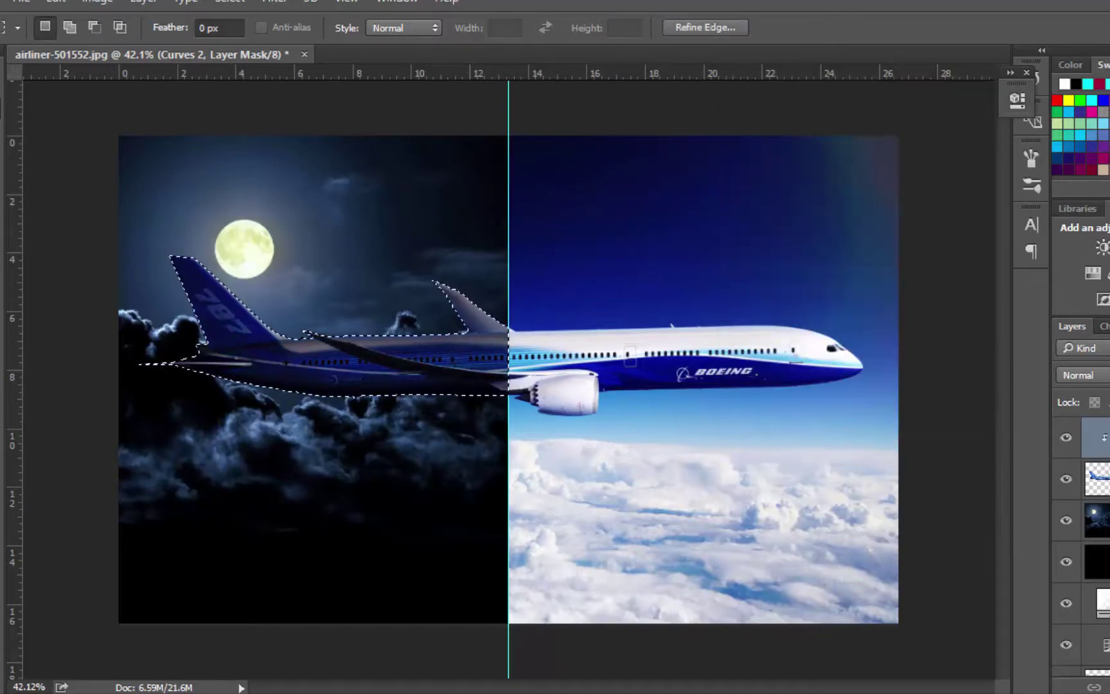
# - Choose a soft round brush for refining the Curves mask
pyautogui.press('b')
pyautogui.click(65, 28)
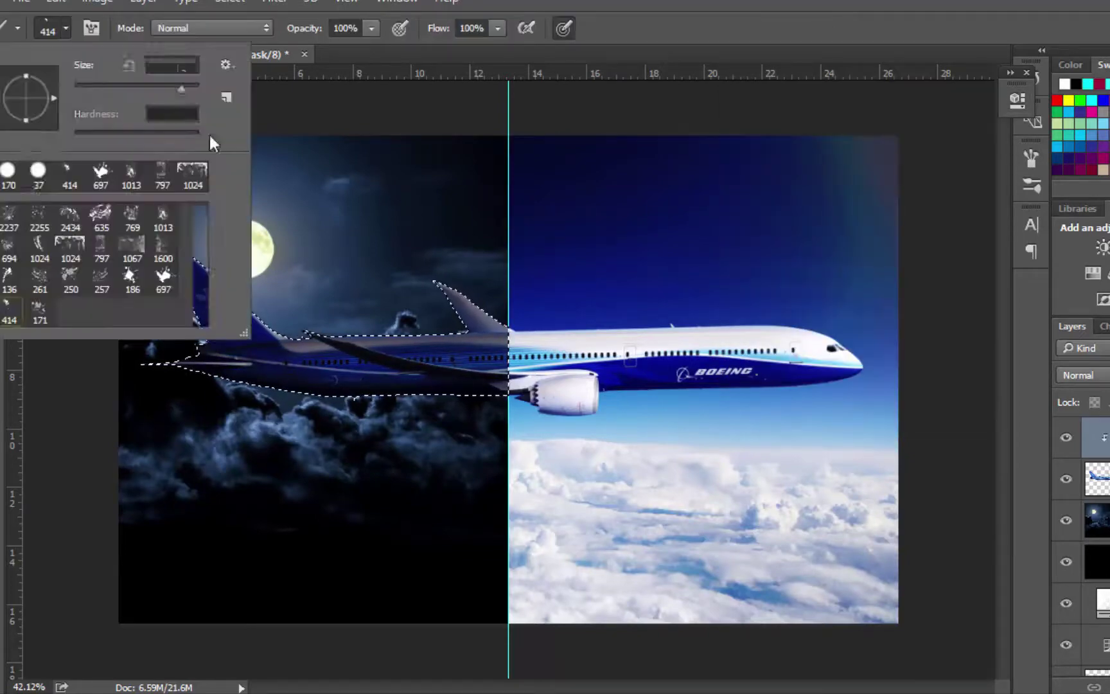
pyautogui.click(456, 211)
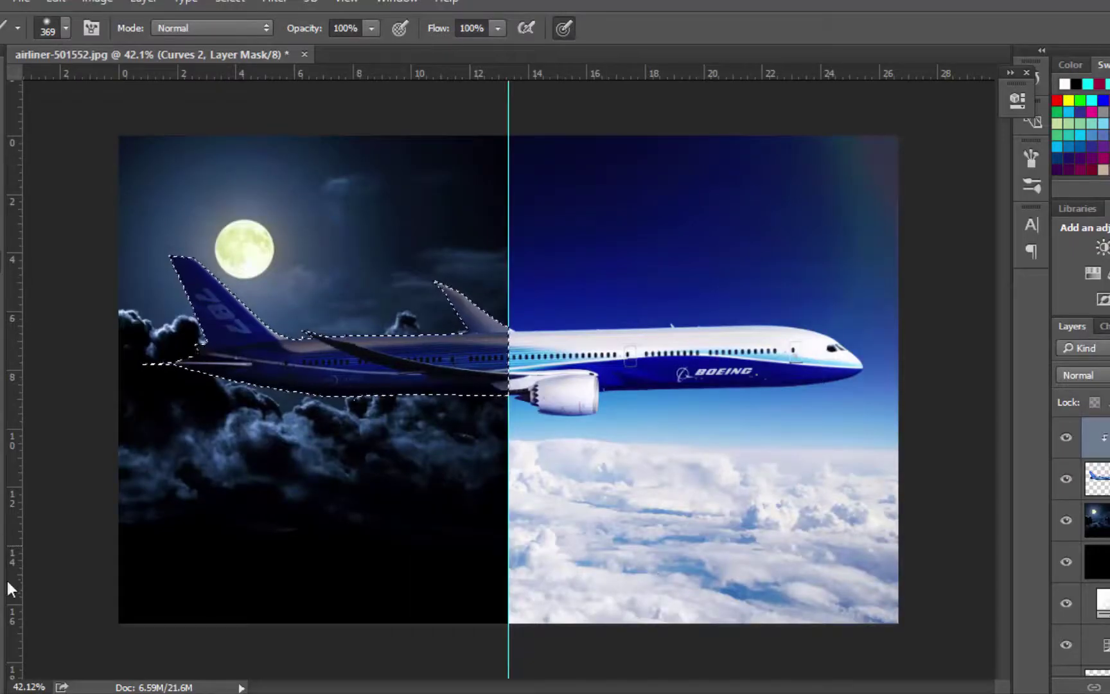
pyautogui.scroll(5, 244, 250)
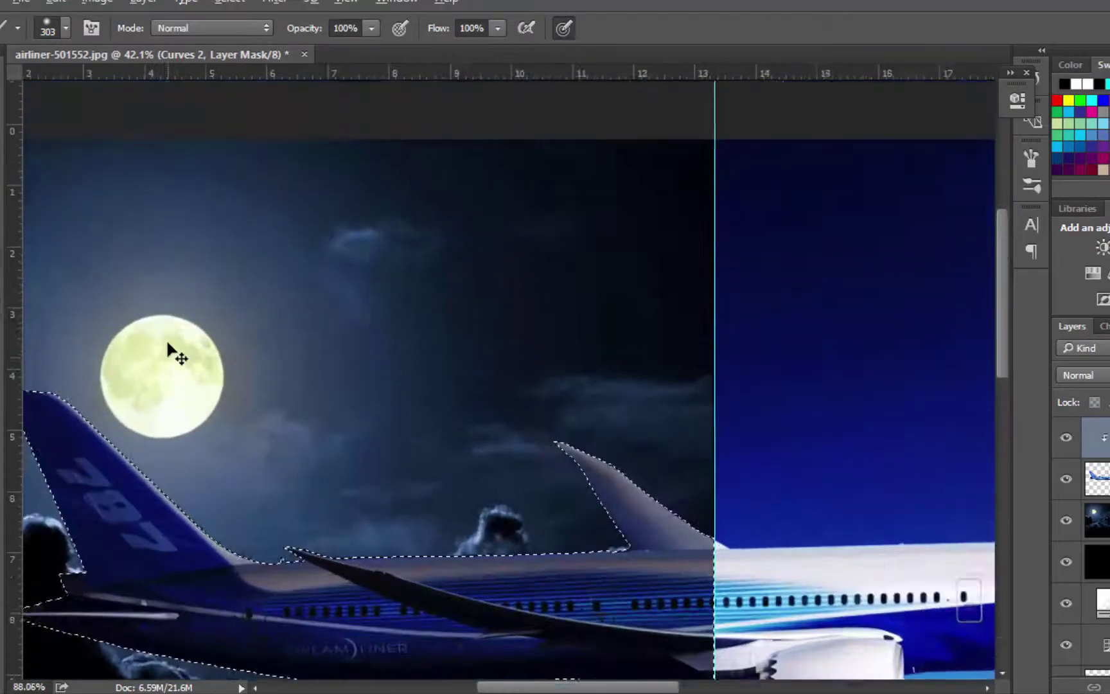
pyautogui.scroll(2, 363, 388)
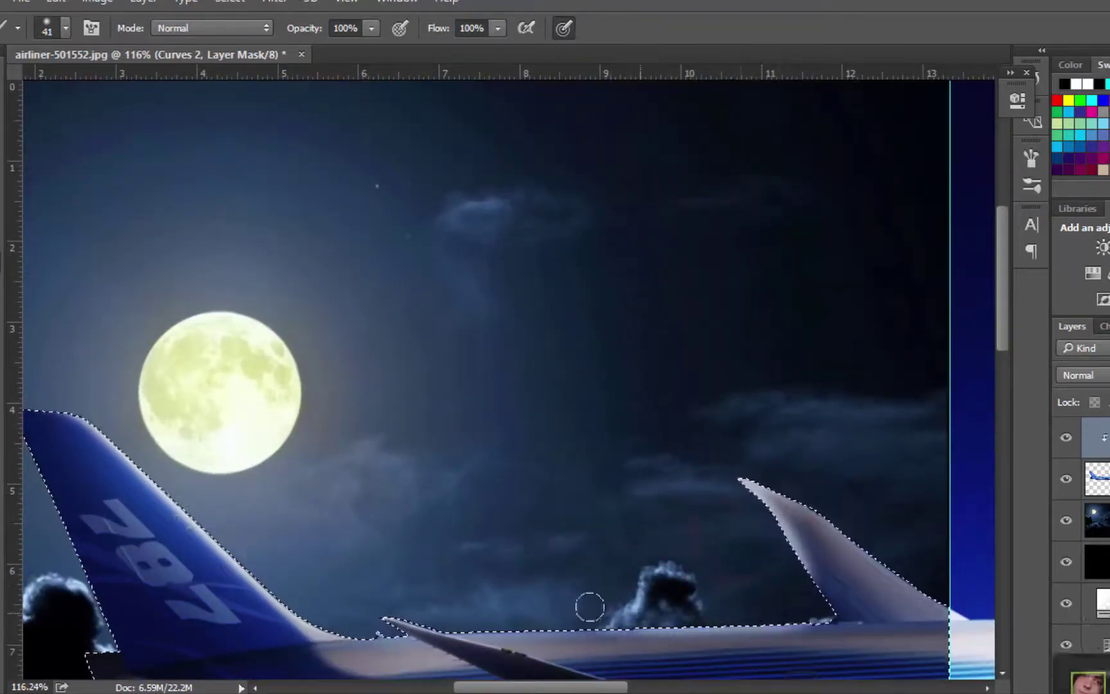
pyautogui.scroll(-2, 791, 582)
pyautogui.scroll(-2, 590, 496)
# - Paint a moon glow on a new layer with a 274 px brush, blended Linear Dodge (Add)
pyautogui.hotkey('ctrl', 'shift', 'alt', 'n')
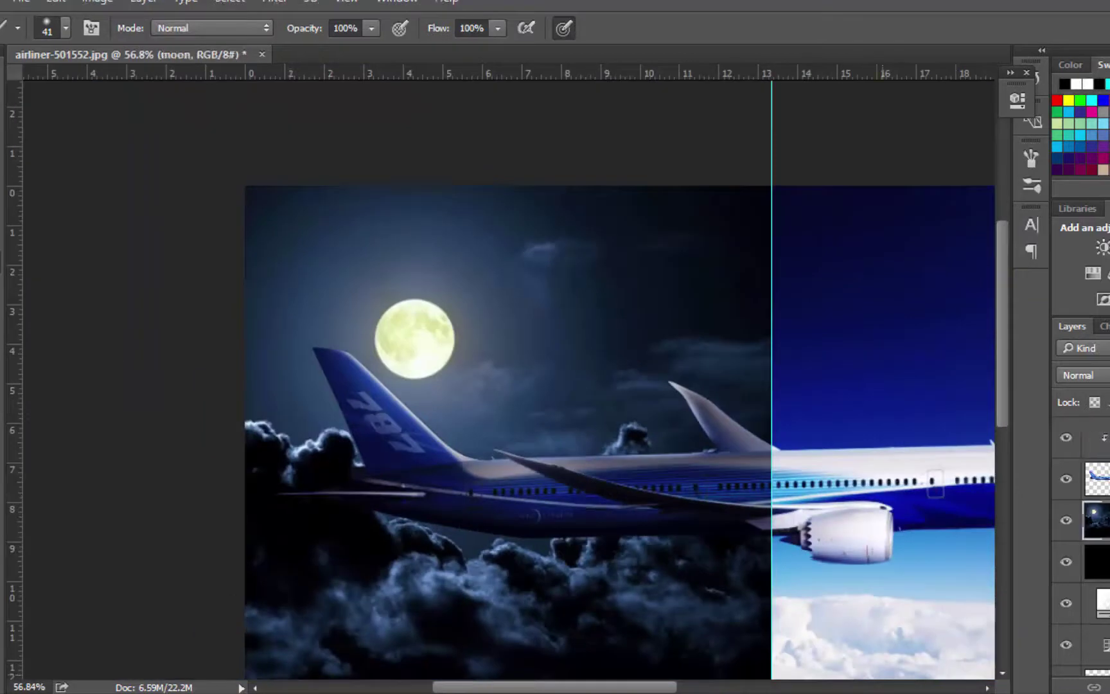
pyautogui.moveTo(445, 363); pyautogui.dragTo(410, 332)
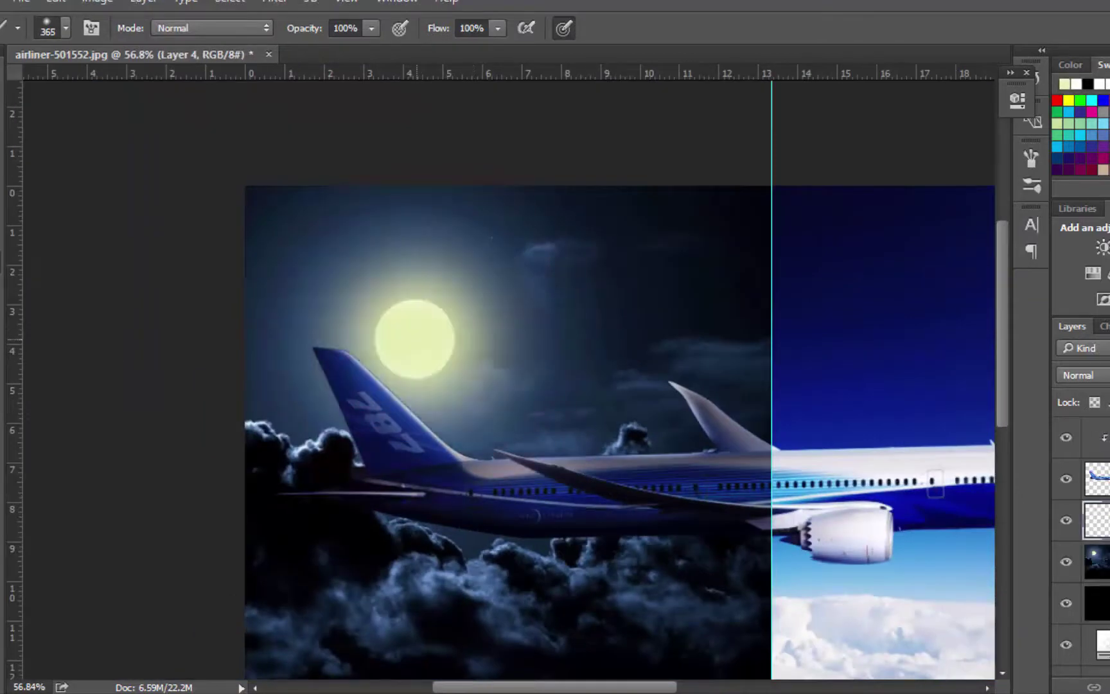
pyautogui.scroll(3, 566, 405)
pyautogui.hotkey('shift', 'alt', 'k')
pyautogui.hotkey('shift', 'alt', 'w')
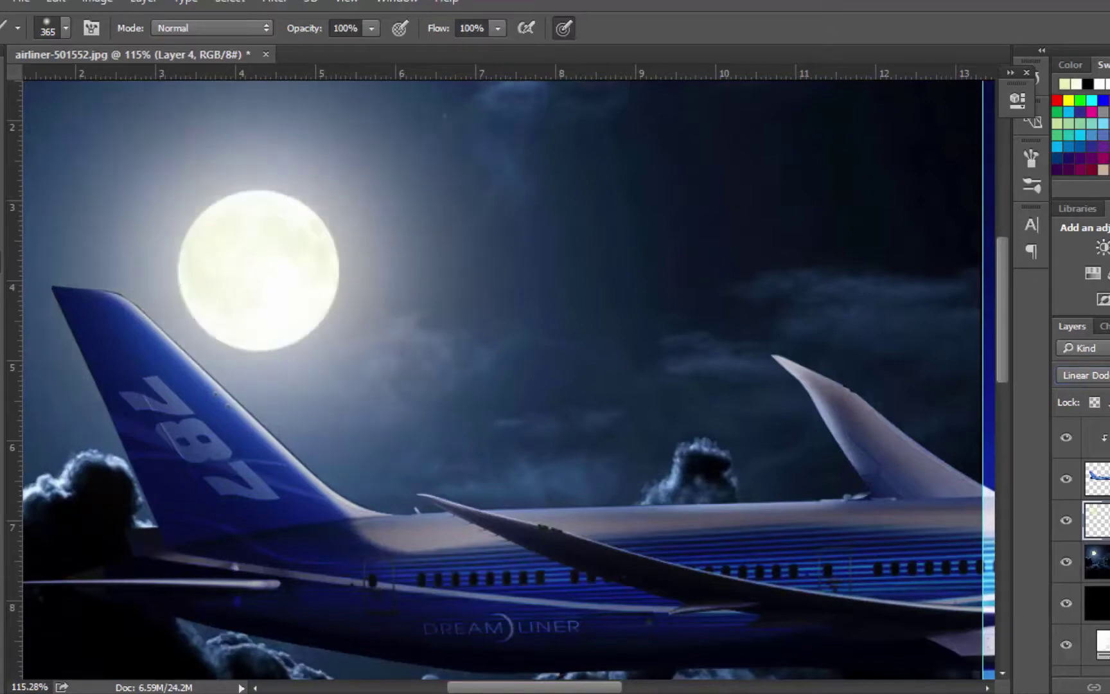
pyautogui.press('v')
pyautogui.hotkey('ctrl', '0')
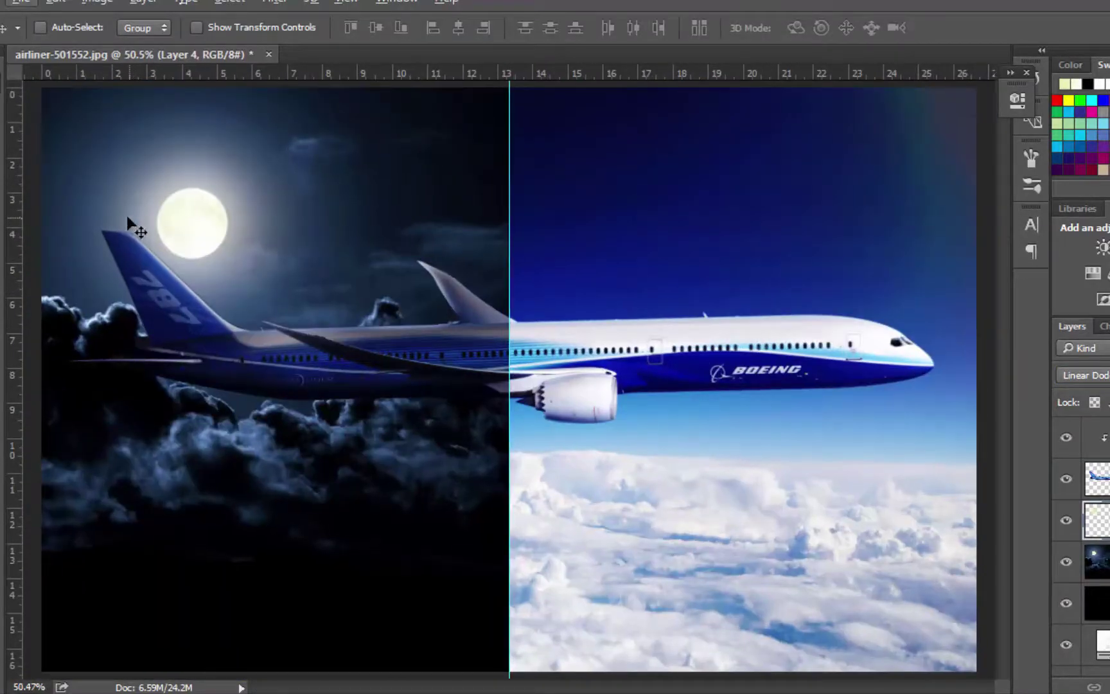
pyautogui.scroll(5, 450, 356)
pyautogui.scroll(1, 449, 356)
# - Add another empty layer, set a 10 px brush, and mask the plane layer from the selection
pyautogui.hotkey('ctrl', 'shift', 'alt', 'n')
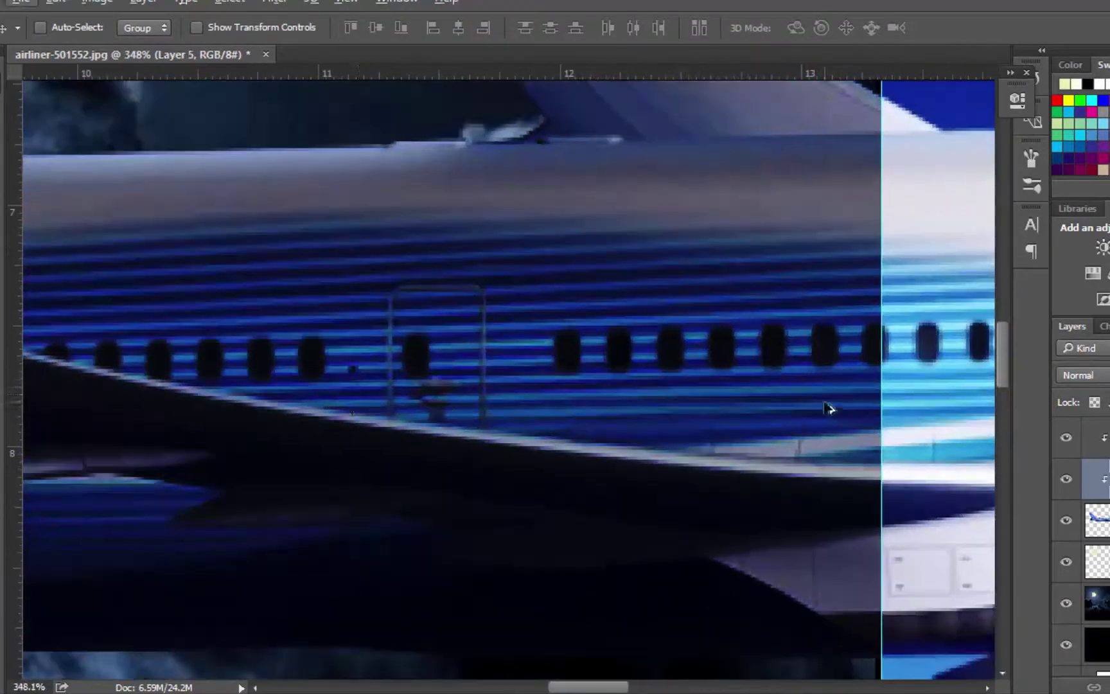
pyautogui.press('b')
pyautogui.moveTo(498, 385); pyautogui.dragTo(507, 385)
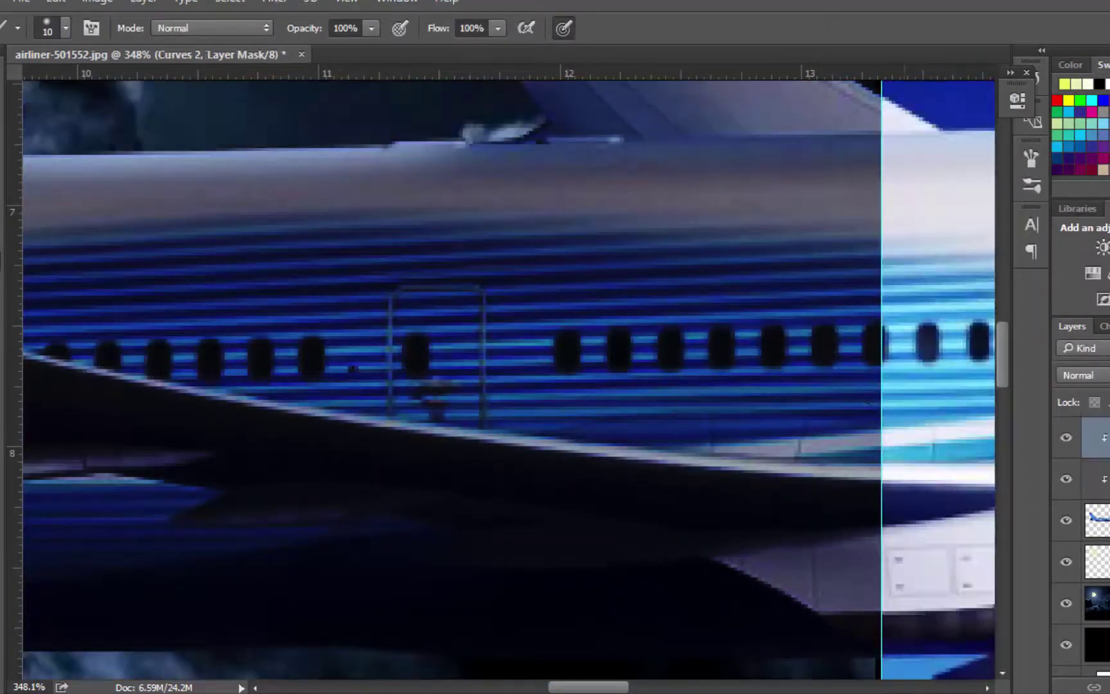
pyautogui.click(1097, 521)
pyautogui.click(1109, 687)
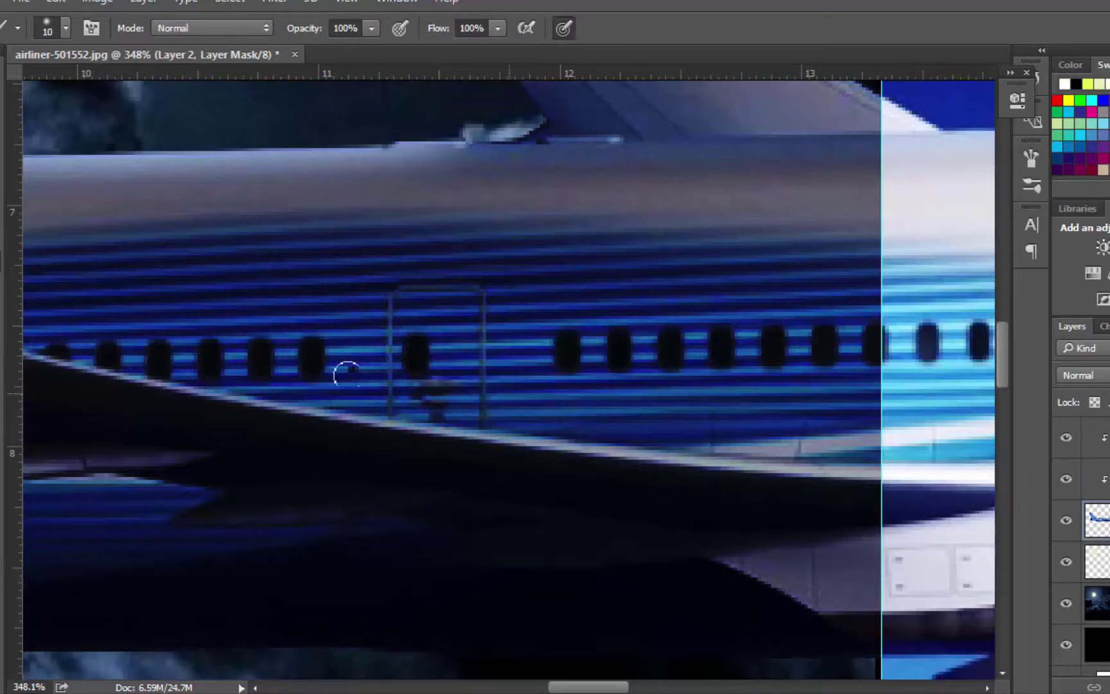
pyautogui.hotkey('ctrl', '2')
# - Add a new layer and paint the first seven fuselage windows yellow
pyautogui.hotkey('ctrl', 'shift', 'alt', 'n')
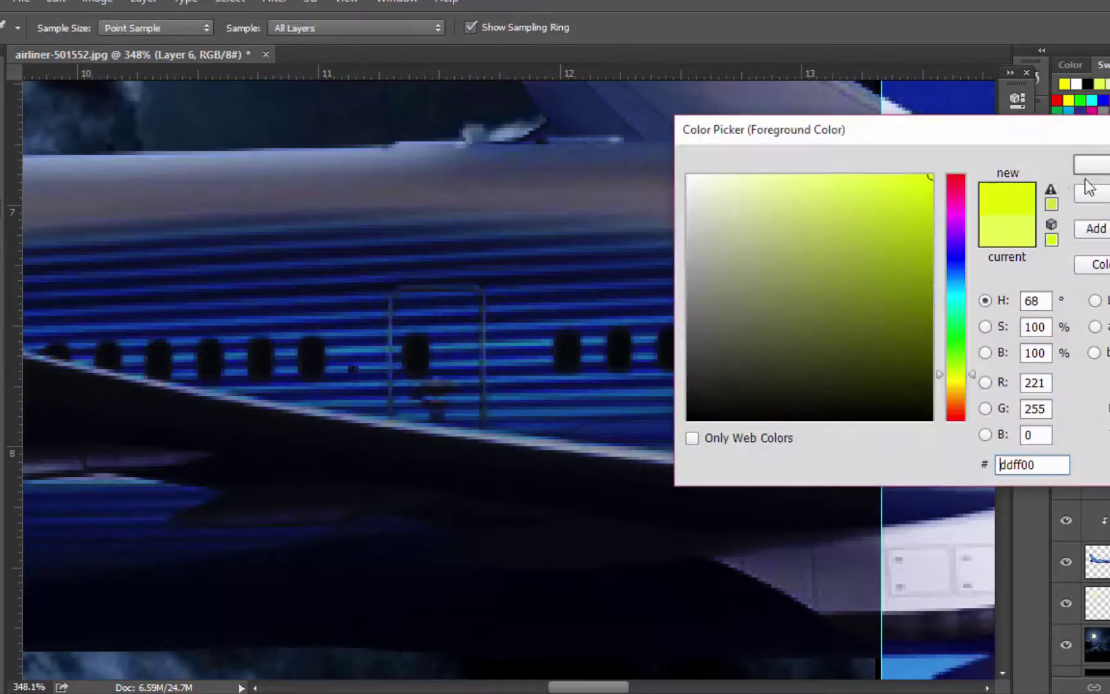
pyautogui.click(824, 345)
pyautogui.click(873, 343)
pyautogui.click(770, 347)
pyautogui.click(721, 345)
pyautogui.click(670, 346)
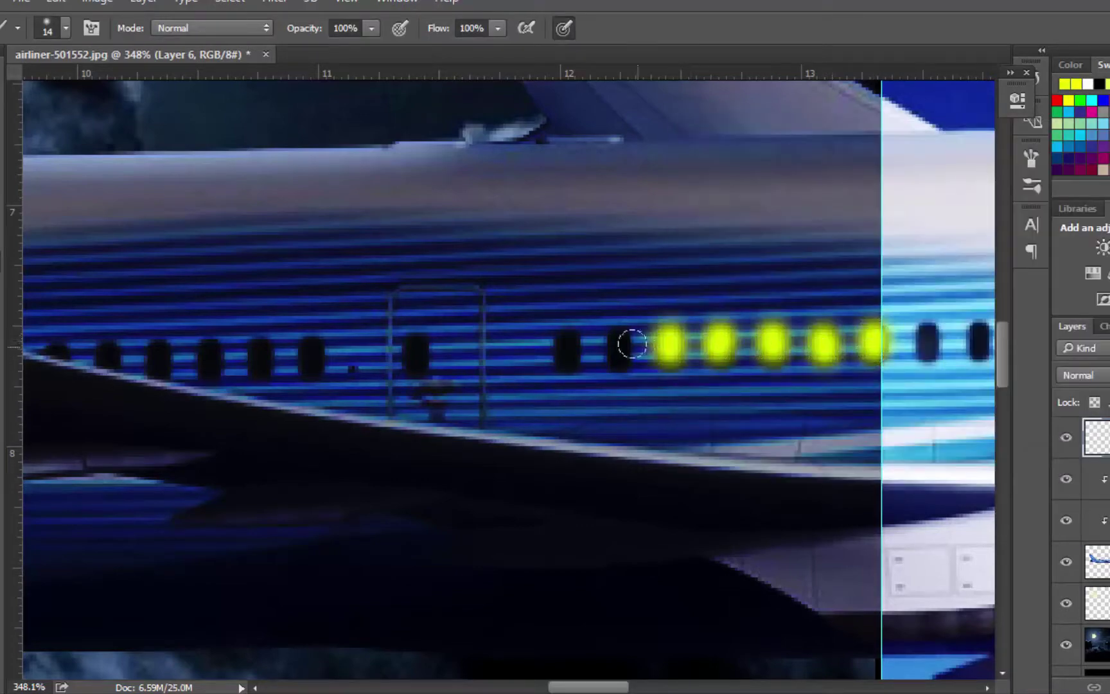
pyautogui.click(620, 349)
pyautogui.click(568, 349)
# - Paint the dark windows further left yellow, using a smaller brush for the narrow one
pyautogui.click(413, 349)
pyautogui.click(308, 359)
pyautogui.click(260, 357)
pyautogui.click(209, 360)
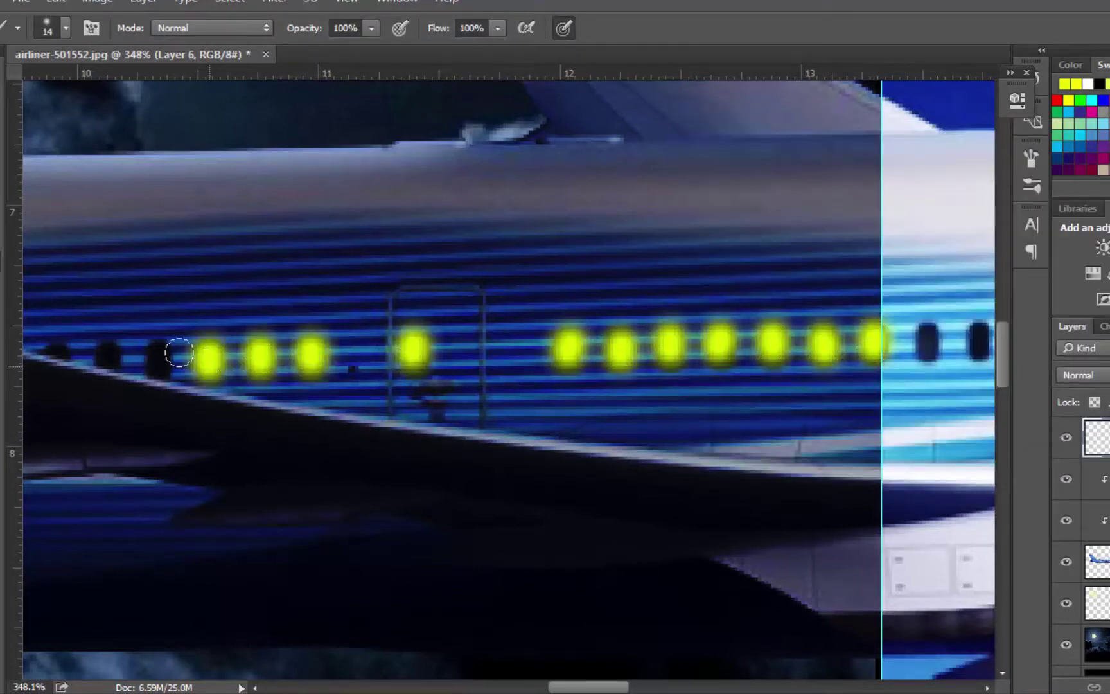
pyautogui.click(158, 358)
pyautogui.press('[')
pyautogui.press('[')
pyautogui.press('[')
pyautogui.click(56, 349)
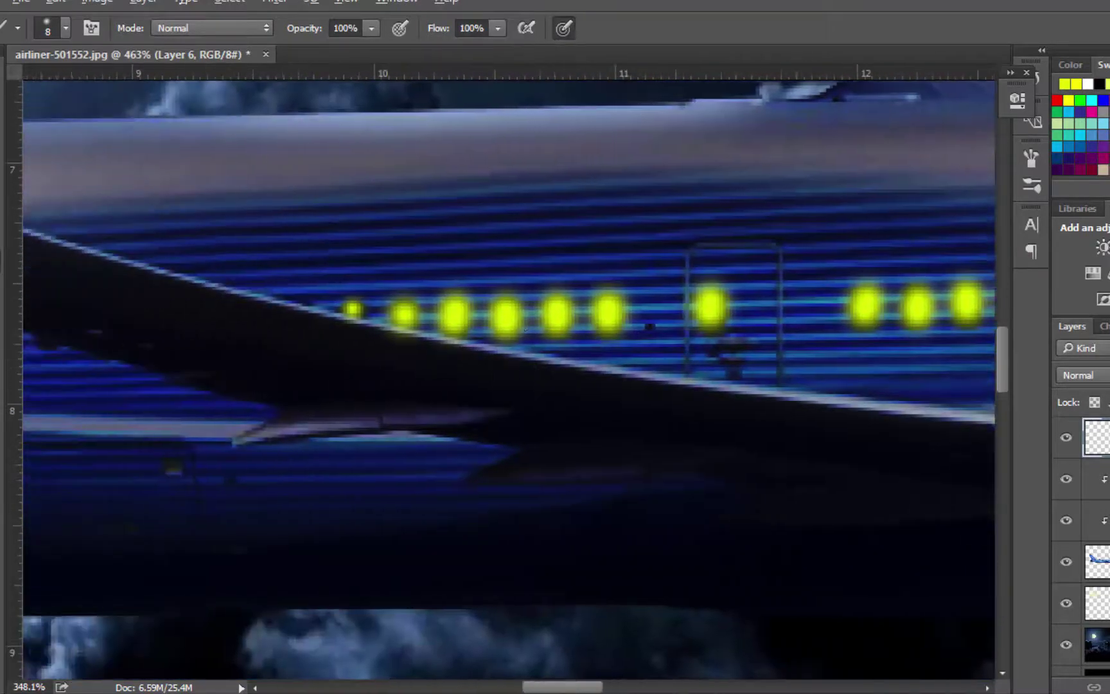
# - Paint the dark windows near the wing yellow
pyautogui.moveTo(62, 347); pyautogui.dragTo(406, 307)
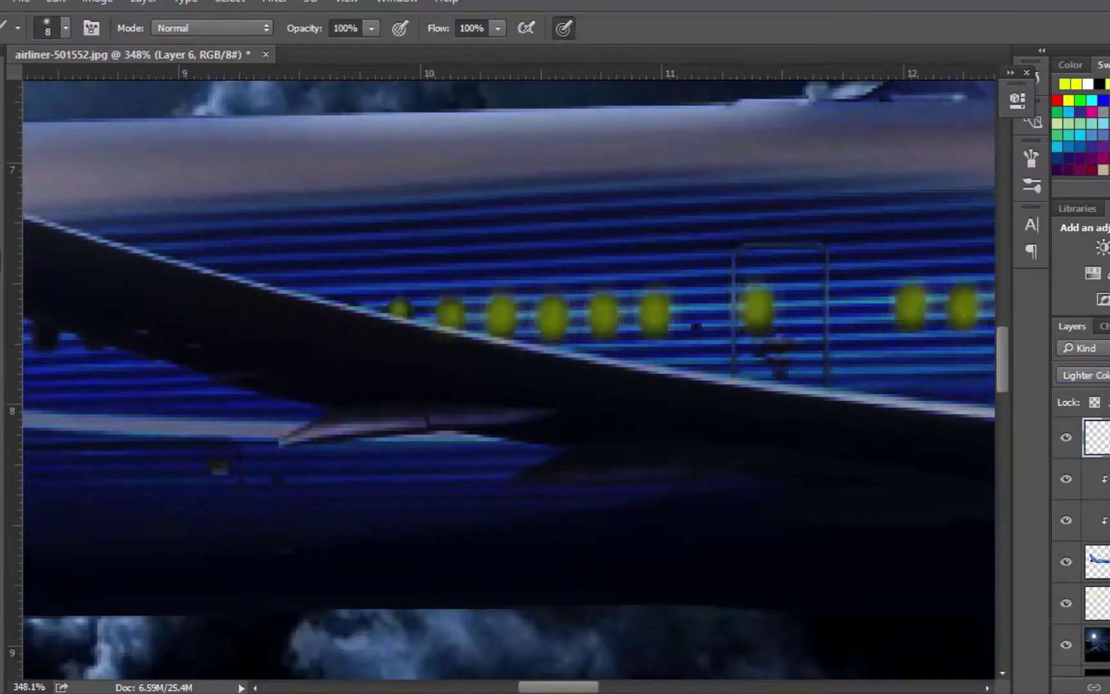
pyautogui.scroll(3, 119, 355)
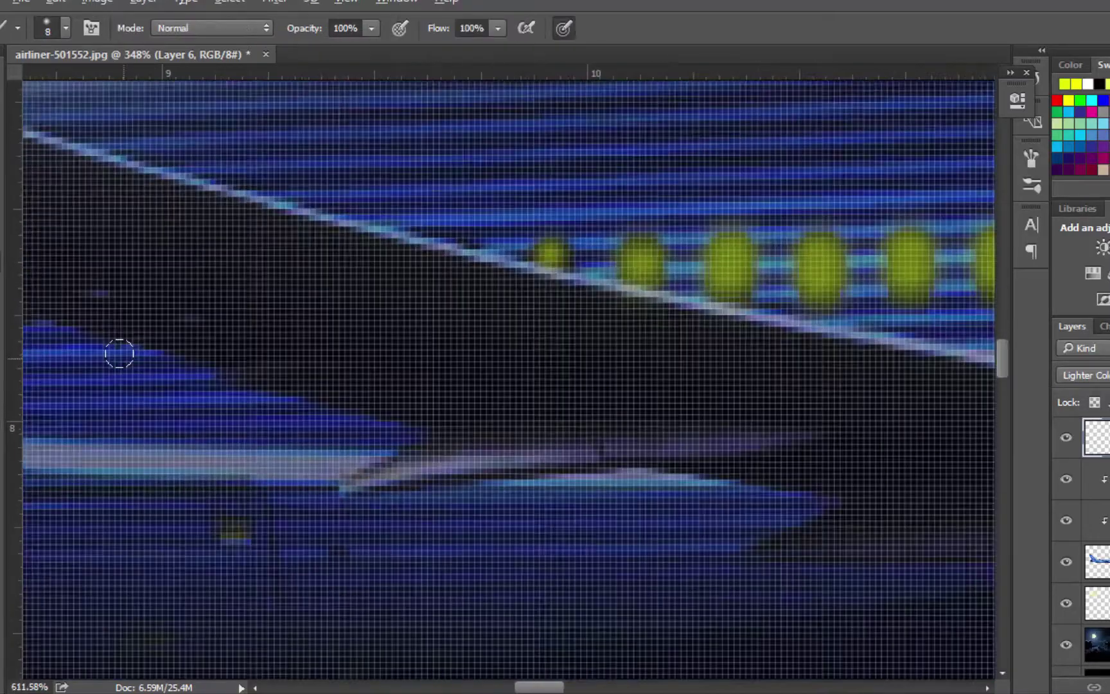
pyautogui.scroll(3, 376, 275)
pyautogui.scroll(-3, 377, 274)
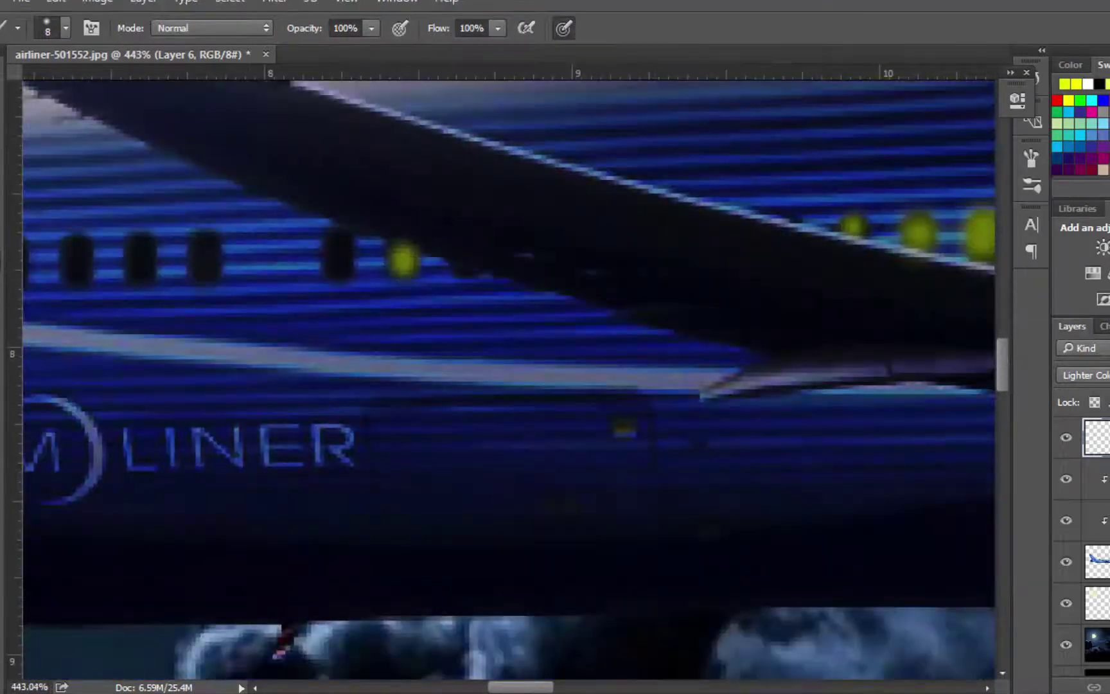
pyautogui.click(465, 265)
pyautogui.scroll(1, 352, 263)
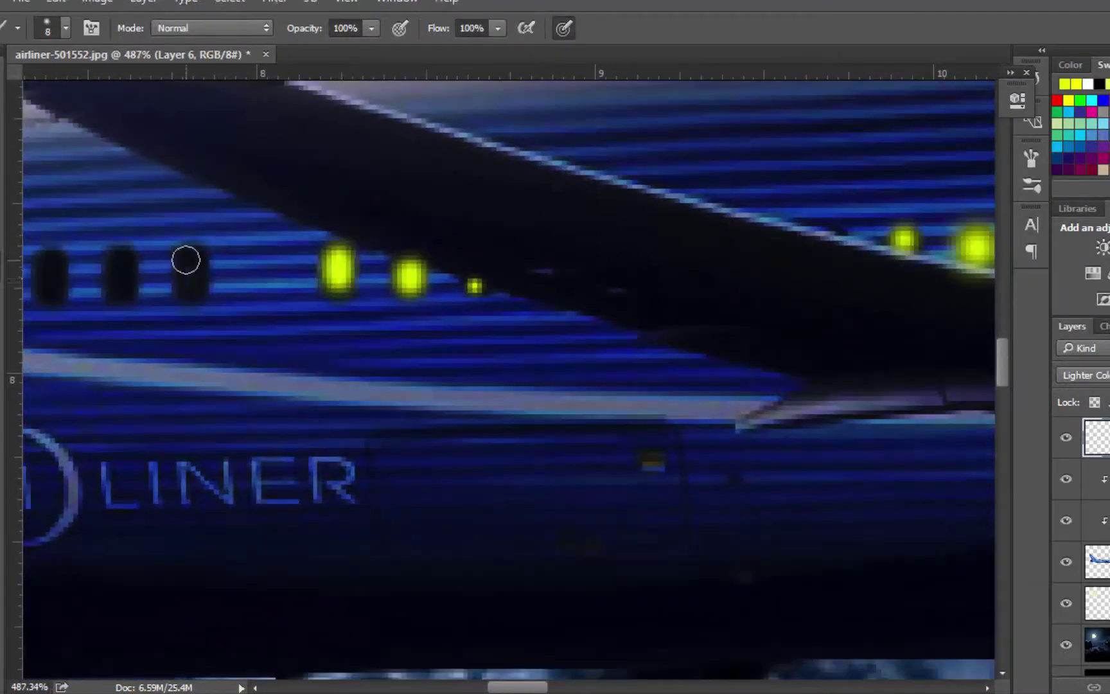
pyautogui.click(119, 264)
pyautogui.scroll(1, 117, 262)
pyautogui.scroll(-2, 116, 260)
pyautogui.scroll(1, 190, 257)
pyautogui.click(203, 278)
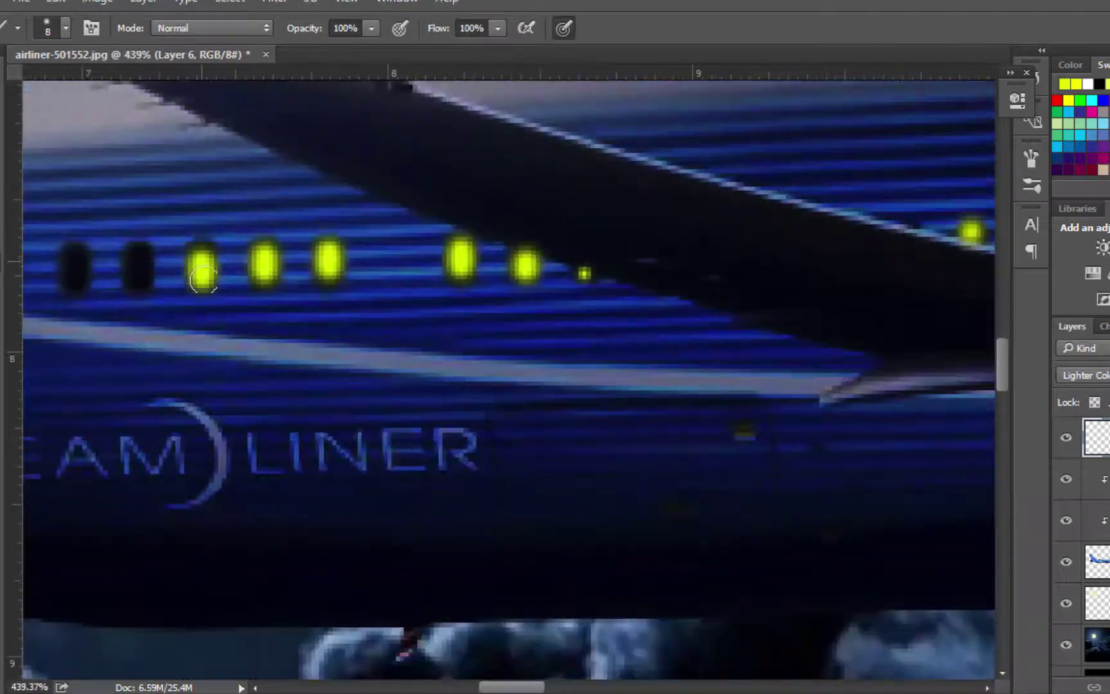
pyautogui.click(76, 260)
pyautogui.scroll(-1, 147, 250)
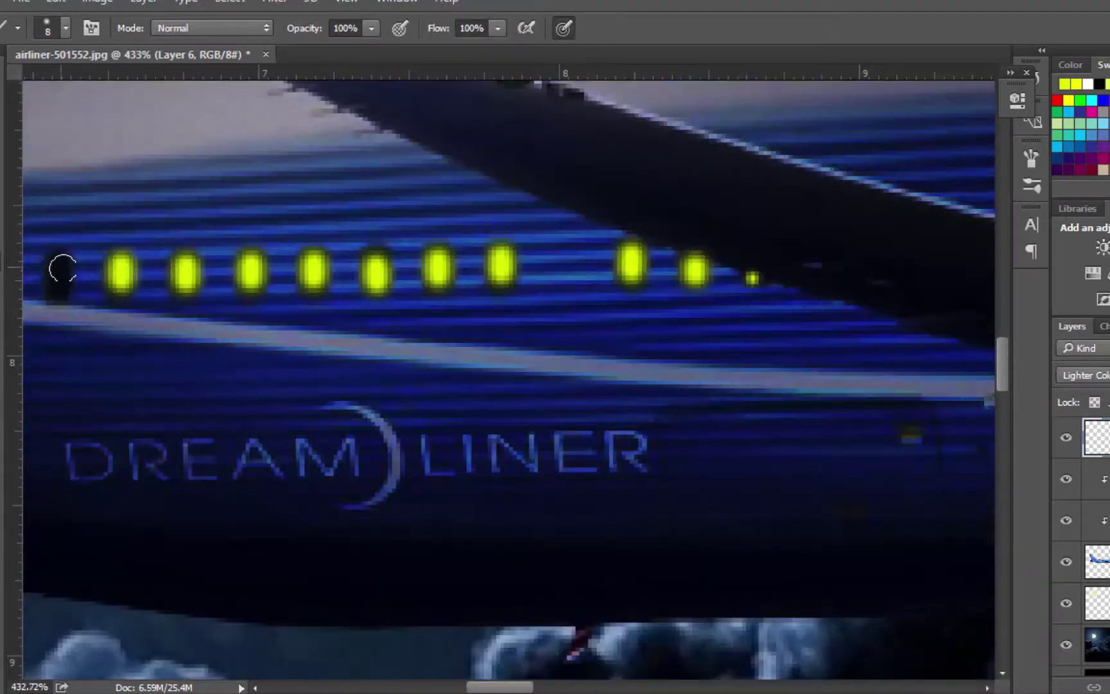
pyautogui.scroll(-10, 63, 268)
pyautogui.scroll(9, 228, 288)
pyautogui.scroll(-8, 421, 243)
pyautogui.scroll(4, 604, 167)
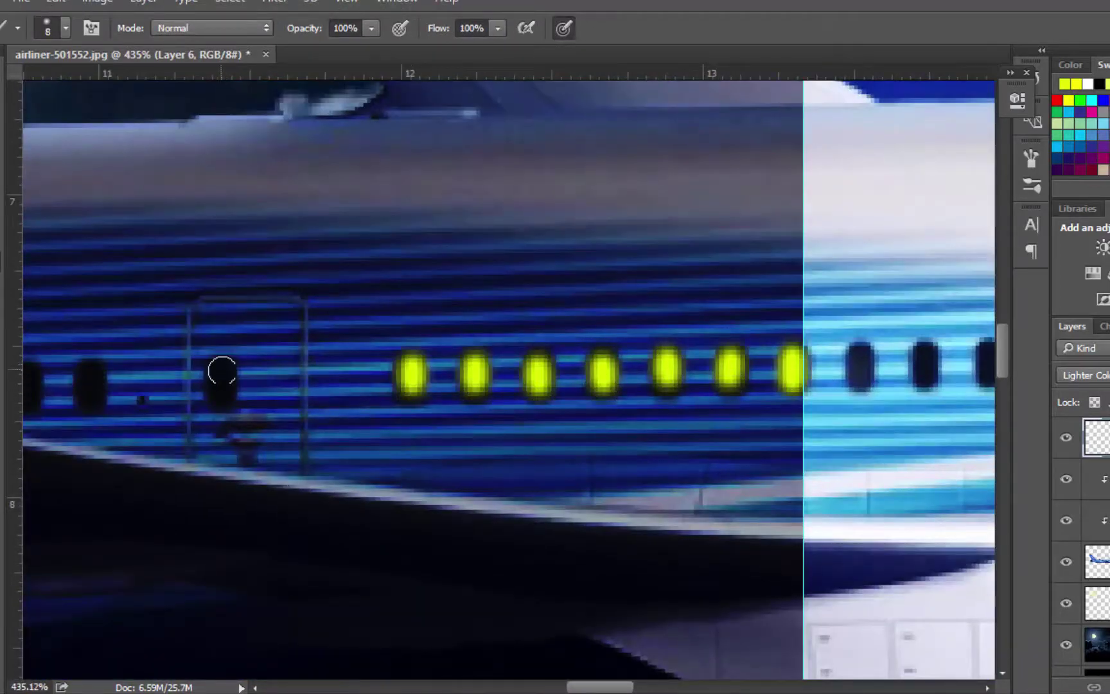
# - Paint the remaining dark windows by the door and on the left yellow
pyautogui.click(222, 371)
pyautogui.scroll(-1, 325, 380)
pyautogui.click(199, 384)
pyautogui.click(135, 389)
pyautogui.click(72, 385)
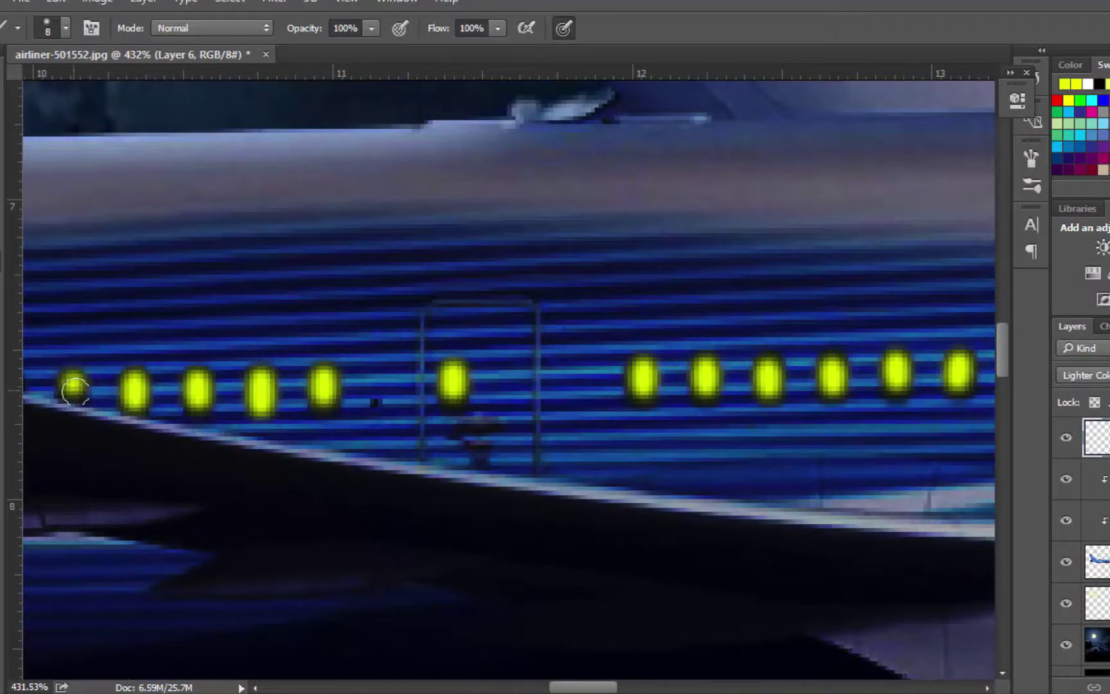
pyautogui.scroll(-5, 73, 385)
pyautogui.scroll(6, 230, 391)
pyautogui.click(234, 394)
pyautogui.scroll(-10, 210, 390)
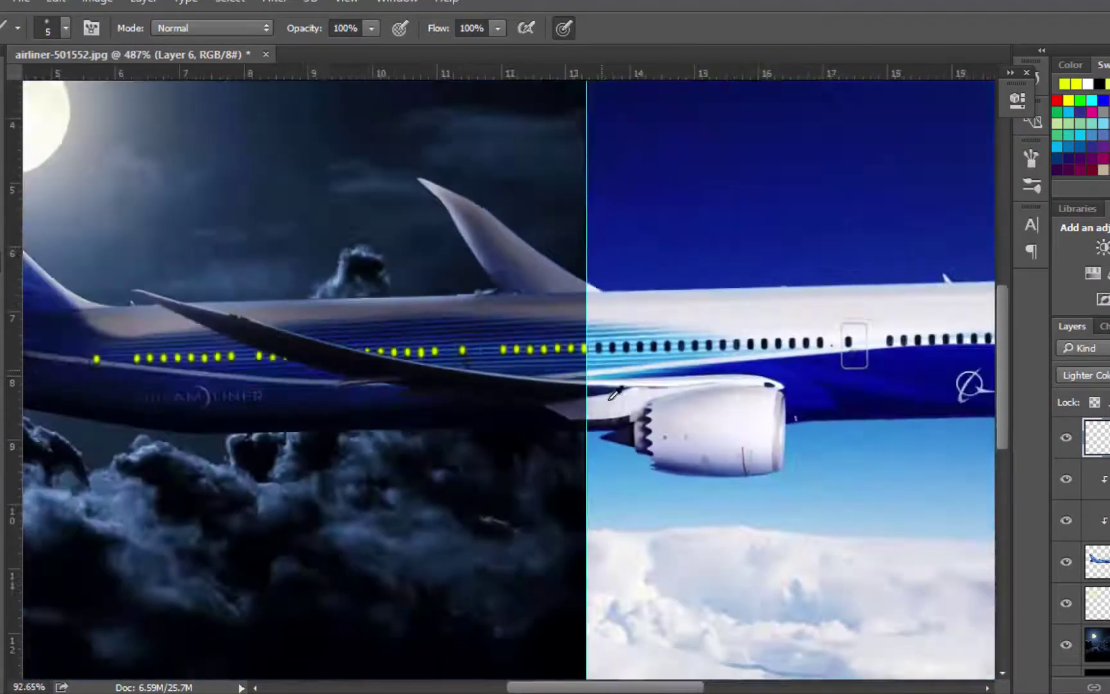
pyautogui.scroll(5, 486, 196)
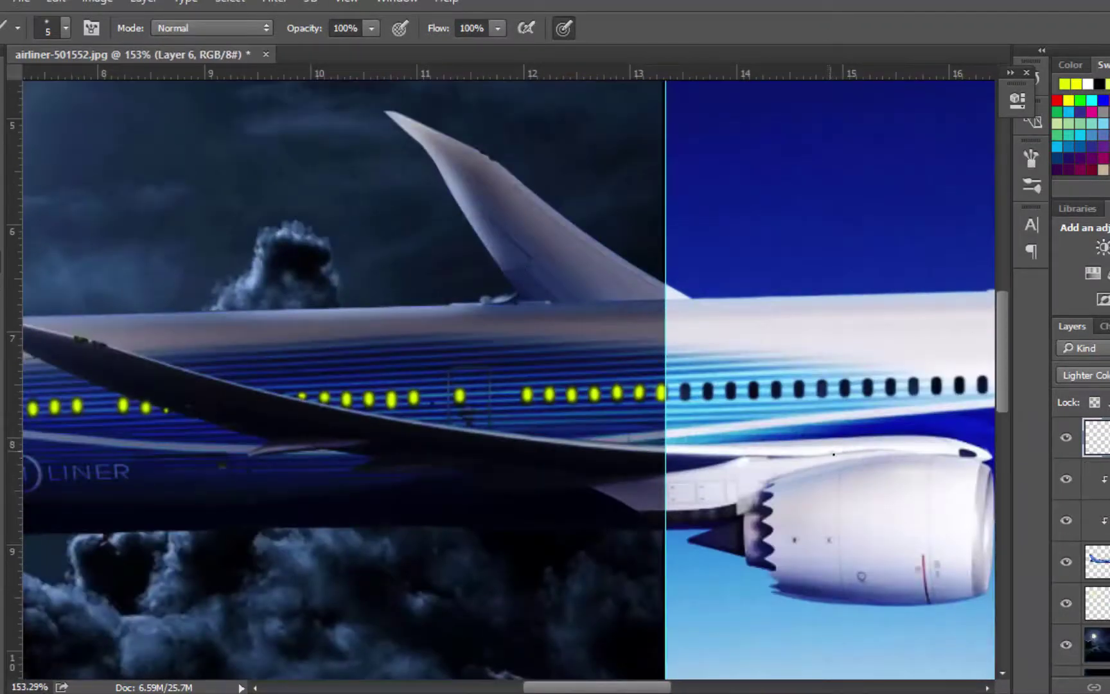
# - Add an empty layer and brush a broad extra yellow glow along the windows
pyautogui.hotkey('ctrl', 'shift', 'n')
pyautogui.press('Return')
pyautogui.scroll(2, 668, 397)
pyautogui.scroll(2, 668, 396)
pyautogui.press(']')
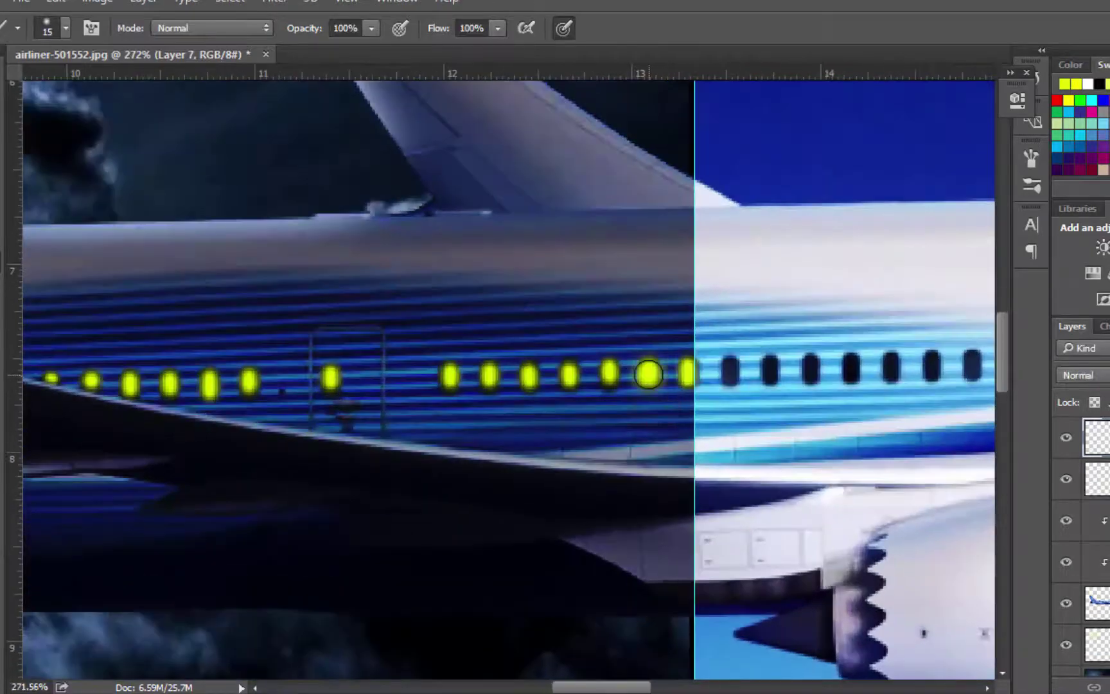
pyautogui.moveTo(579, 374); pyautogui.dragTo(49, 378)
pyautogui.press('[')
pyautogui.press('[')
pyautogui.press('[')
pyautogui.scroll(-1, 195, 403)
pyautogui.moveTo(194, 404); pyautogui.dragTo(858, 412)
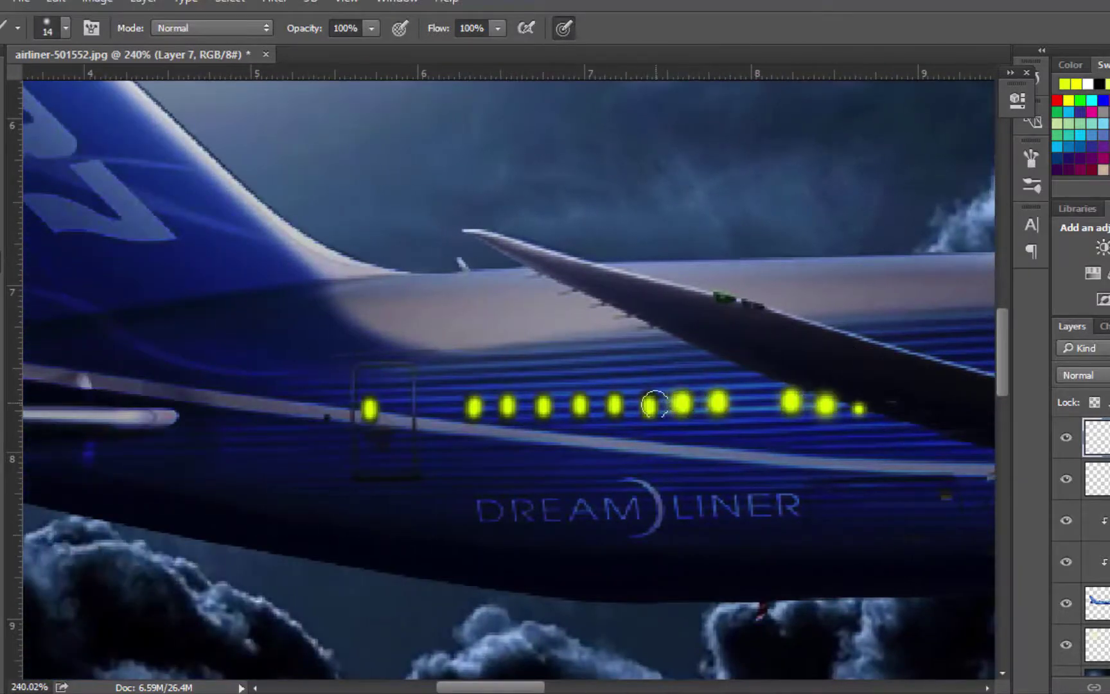
pyautogui.scroll(-3, 523, 417)
pyautogui.scroll(-2, 523, 418)
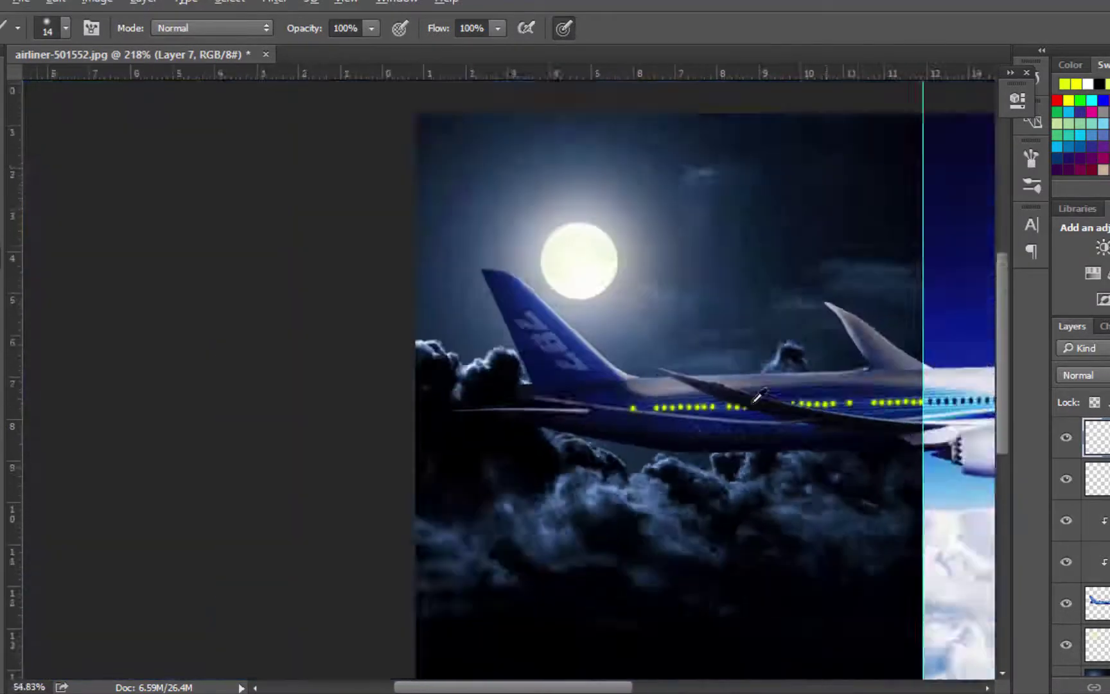
pyautogui.scroll(-1, 522, 417)
# - Set the glow layer's blend mode to Screen
pyautogui.hotkey('alt', 'shift', 's')
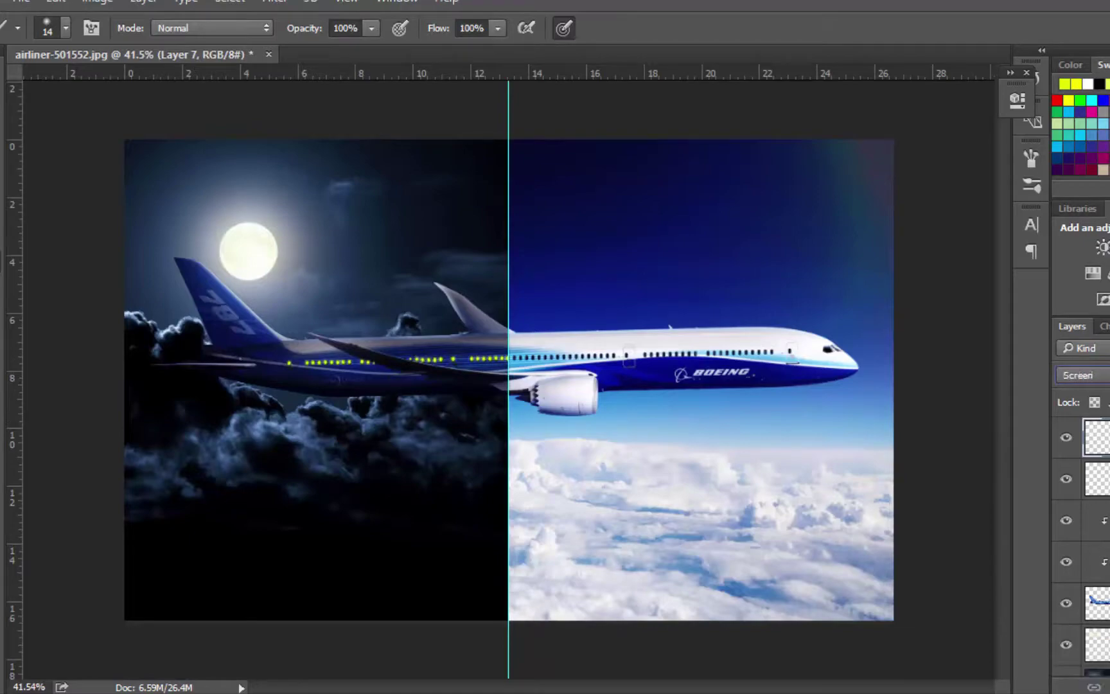
pyautogui.scroll(3, 359, 372)
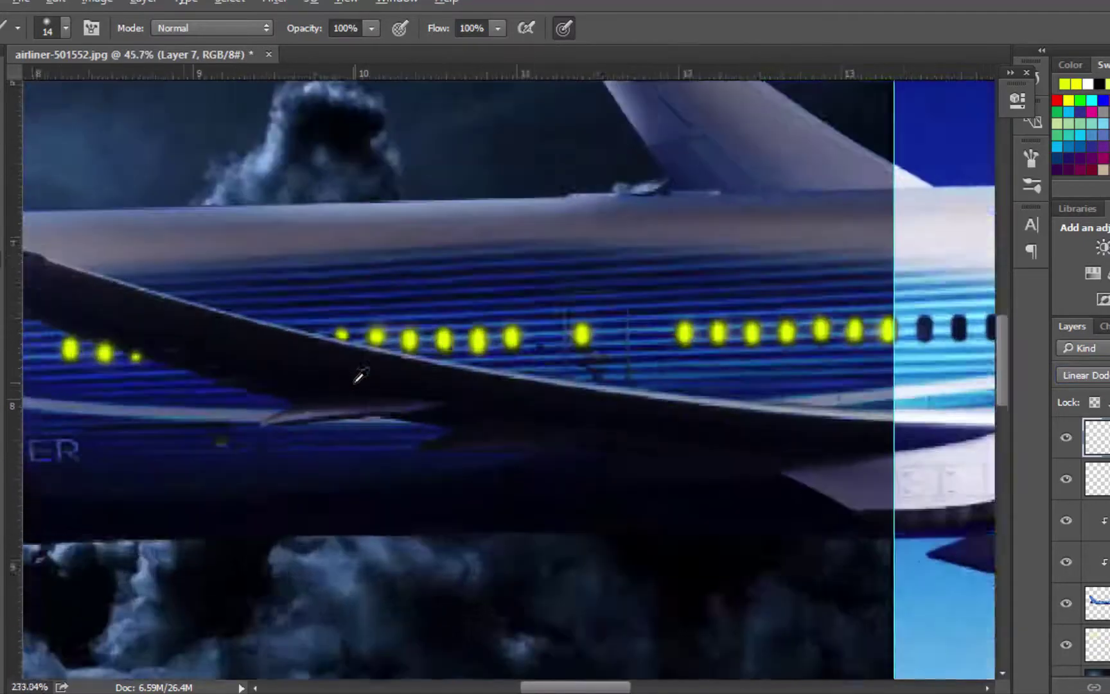
pyautogui.scroll(-1, 488, 384)
pyautogui.scroll(-3, 528, 508)
pyautogui.scroll(-1, 619, 545)
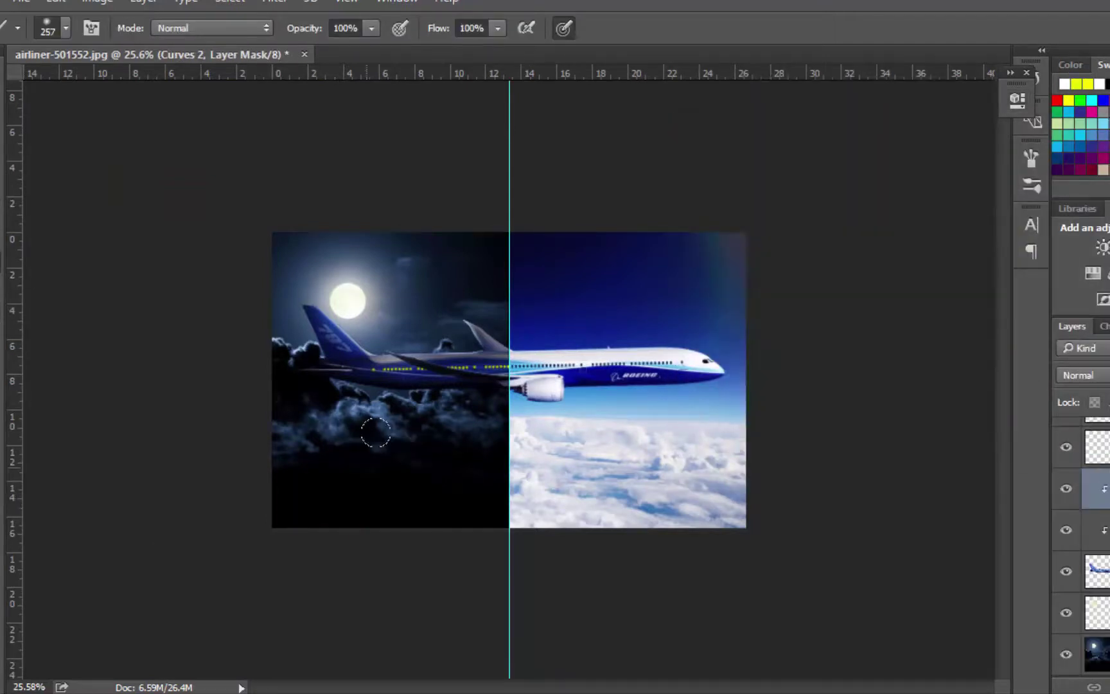
pyautogui.hotkey('ctrl', '0')
pyautogui.click(1018, 100)
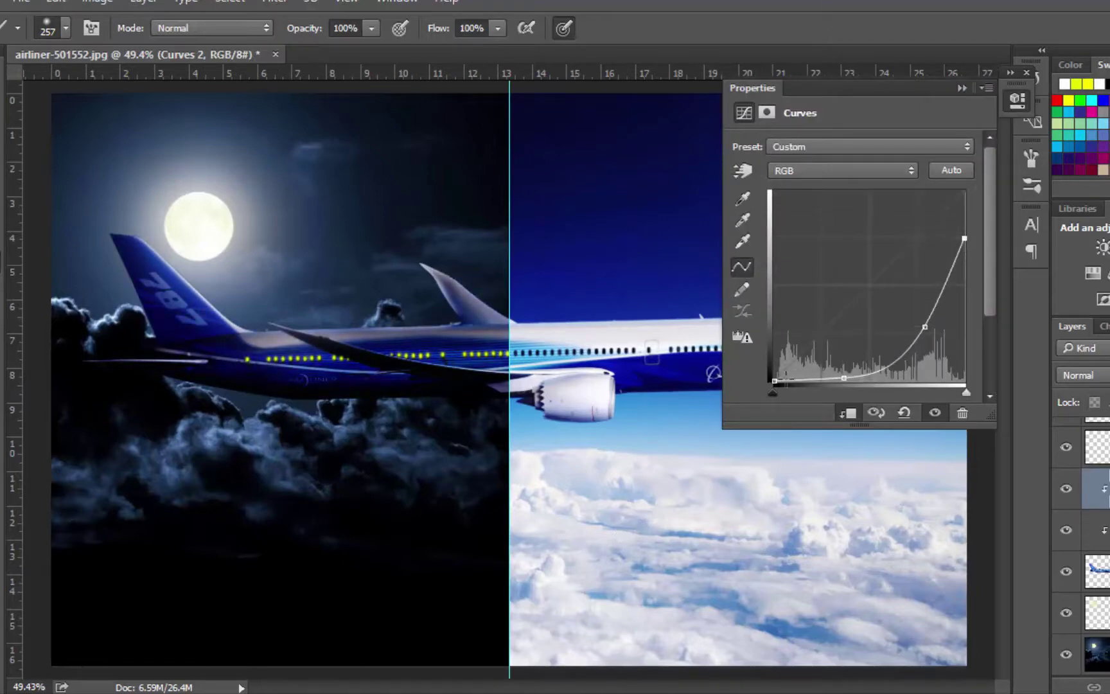
pyautogui.click(962, 88)
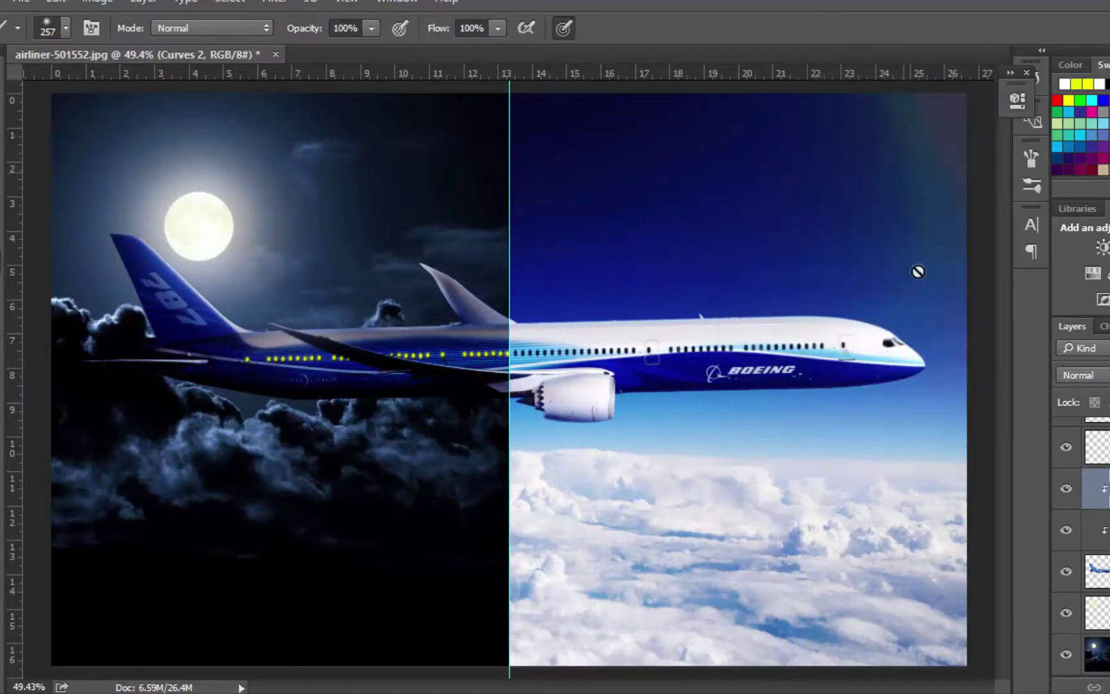
pyautogui.hotkey('ctrl', '-')
pyautogui.hotkey('ctrl', '-')
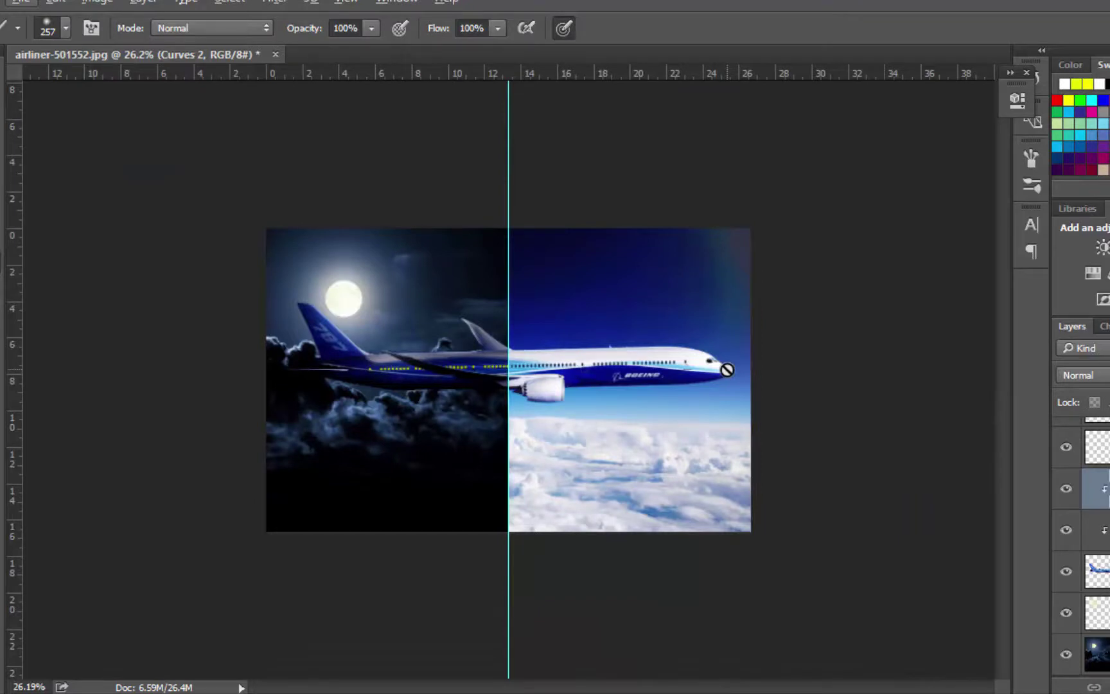
# - Add NIGHT text at the night half's bottom and DAY at the day half's top
pyautogui.press('t')
pyautogui.click(335, 511)
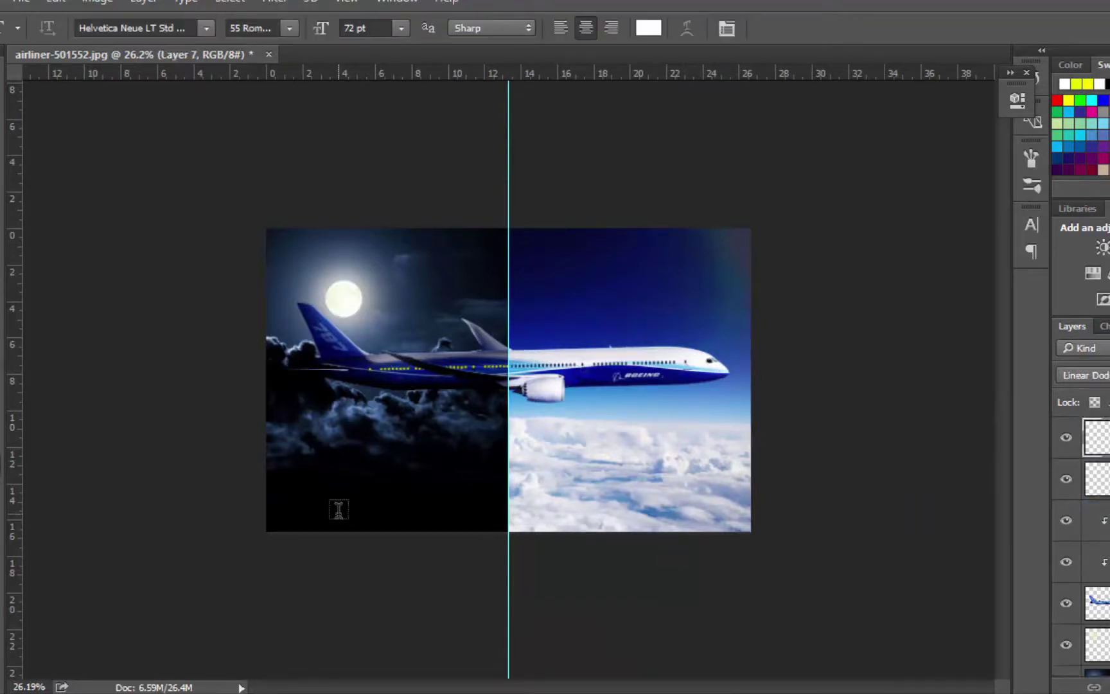
pyautogui.write('NIGHT')
pyautogui.click(797, 27)
pyautogui.click(578, 275)
pyautogui.write('Day')
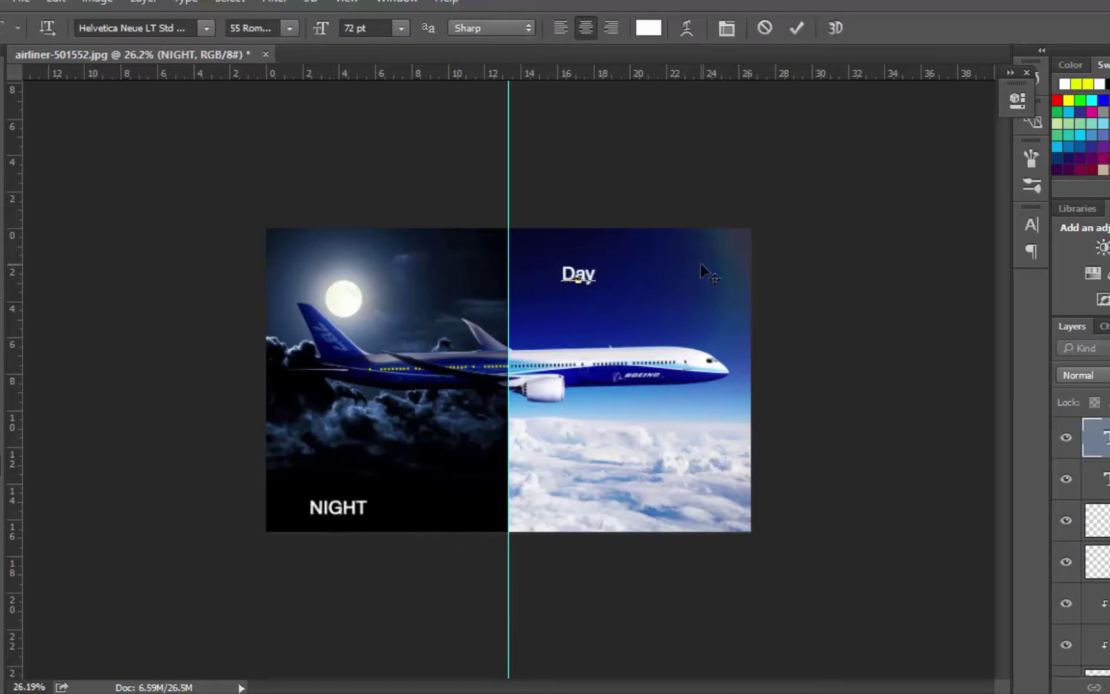
pyautogui.press('BackSpace')
pyautogui.press('BackSpace')
pyautogui.write('AYv')
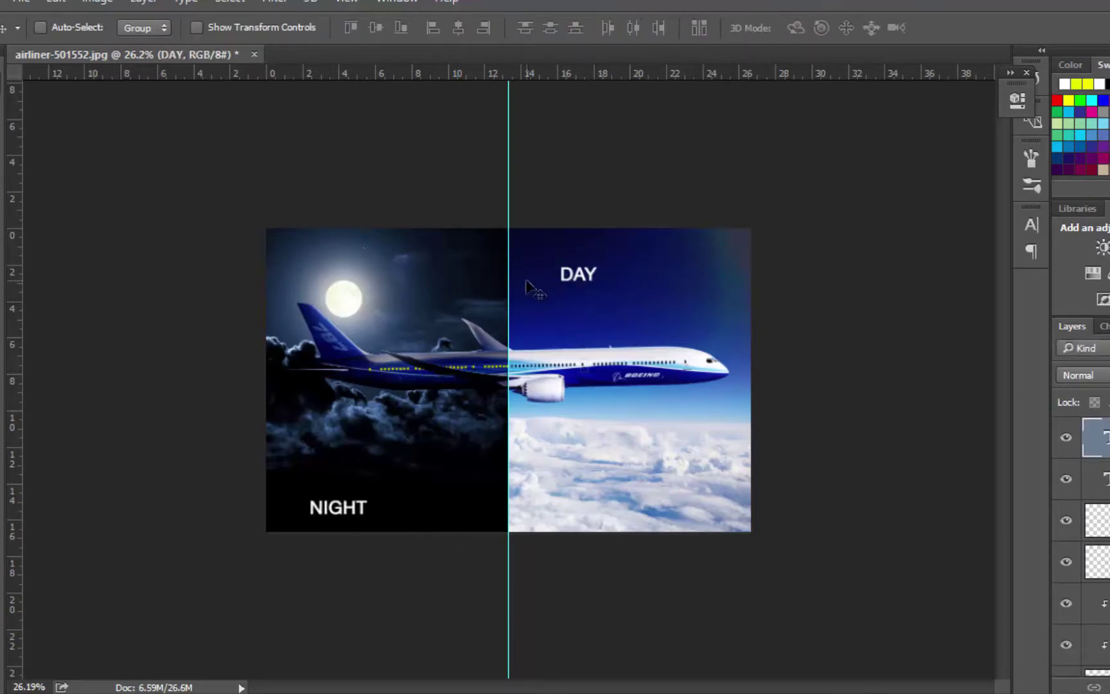
# - Move DAY up near the top edge and NIGHT against the dividing line
pyautogui.scroll(2, 509, 283)
pyautogui.moveTo(589, 226); pyautogui.dragTo(529, 184)
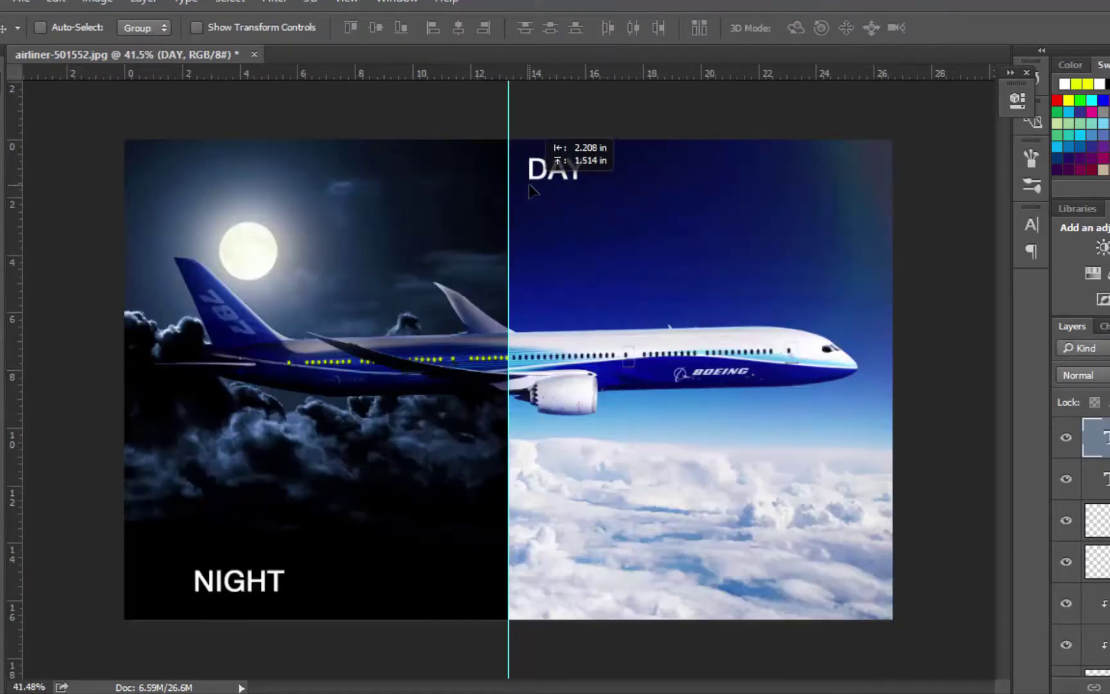
pyautogui.moveTo(228, 594); pyautogui.dragTo(444, 609)
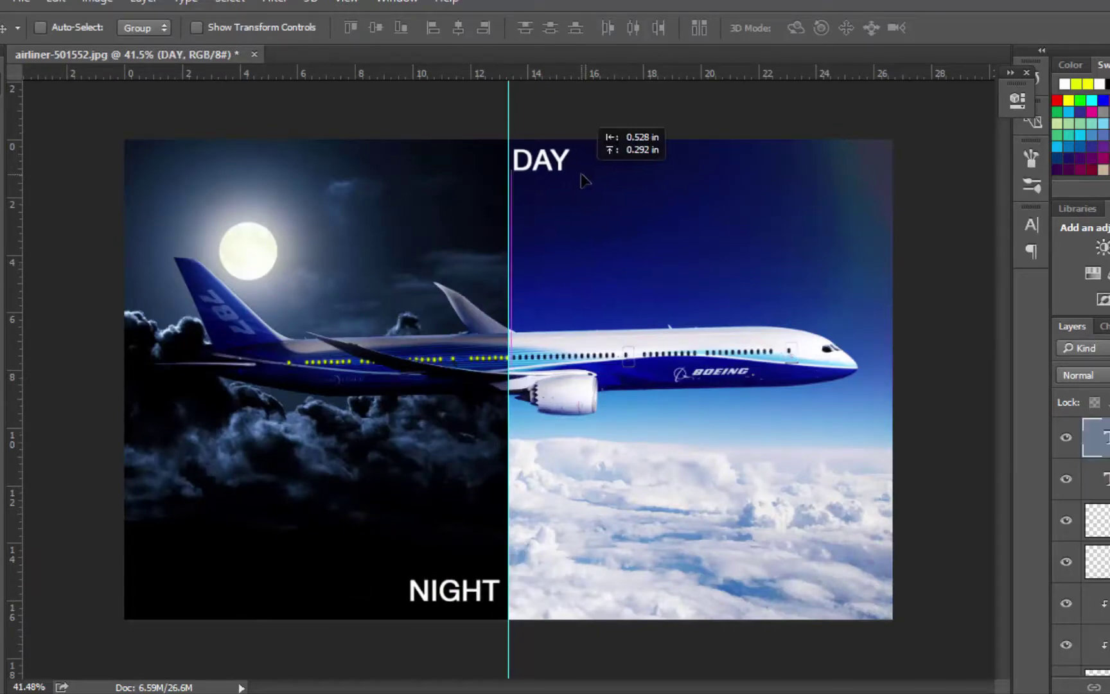
pyautogui.moveTo(586, 179); pyautogui.dragTo(62, 219)
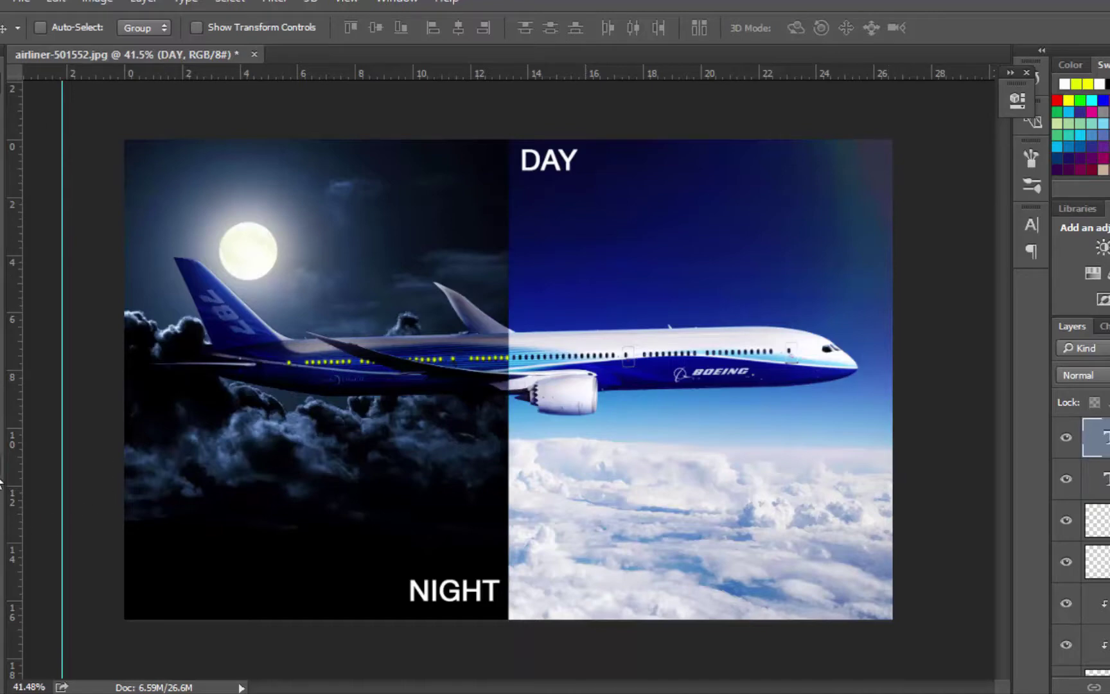
# - Add DREAMLINER text on the night sky with LINER set in 45 Light
pyautogui.press('t')
pyautogui.click(368, 319)
pyautogui.write('DREAMLINER')
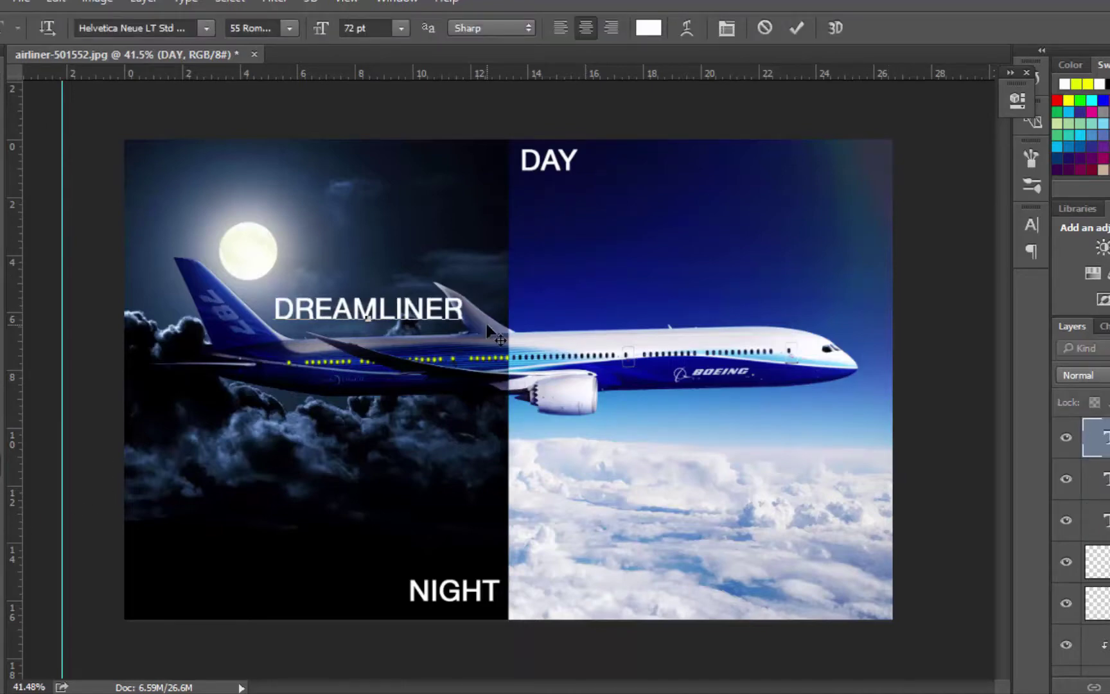
pyautogui.click(290, 28)
pyautogui.moveTo(463, 310)
pyautogui.mouseDown()
pyautogui.moveTo(379, 309)
pyautogui.moveTo(550, 294)
pyautogui.moveTo(541, 265)
pyautogui.mouseUp()
pyautogui.click(257, 103)
pyautogui.click(796, 27)
pyautogui.click(1032, 224)
pyautogui.press('v')
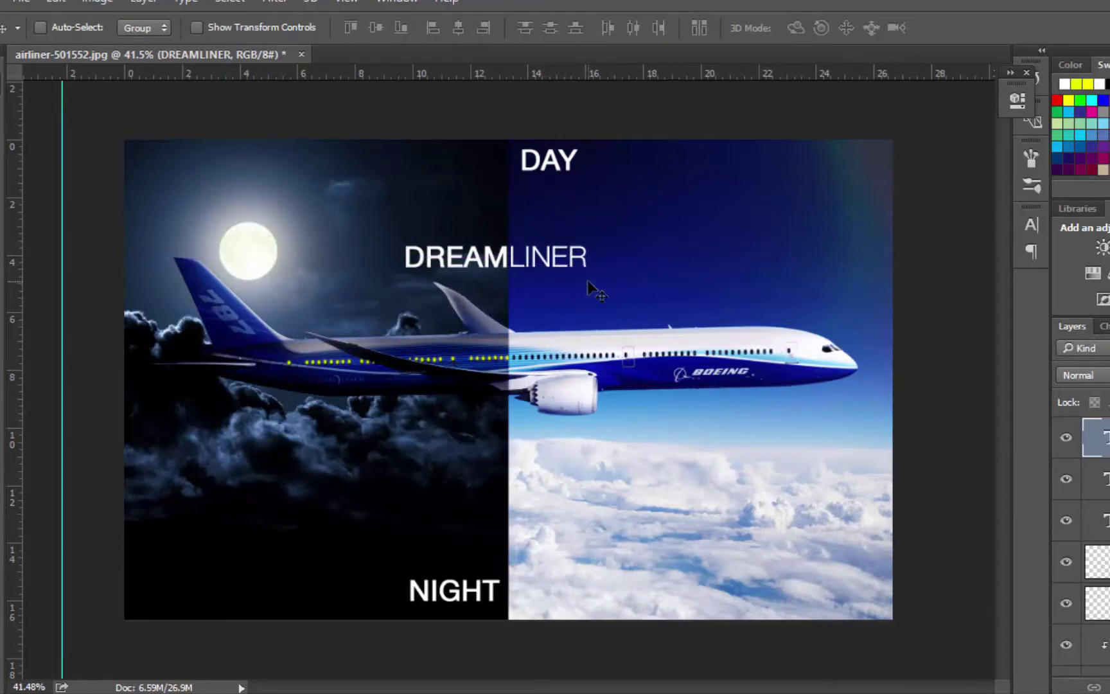